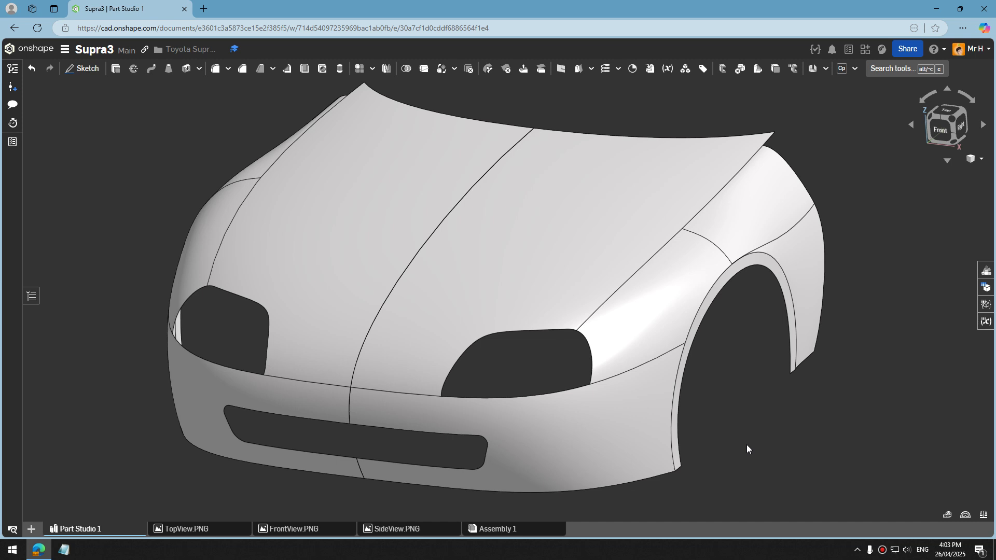
Inspect the car body with zebra stripes from a front view, then turn them off.
mouse_move(722, 419)
right_down()
mouse_move(723, 409)
mouse_move(736, 413)
mouse_move(714, 413)
mouse_move(755, 428)
mouse_move(726, 421)
mouse_move(735, 414)
mouse_move(714, 419)
right_up()
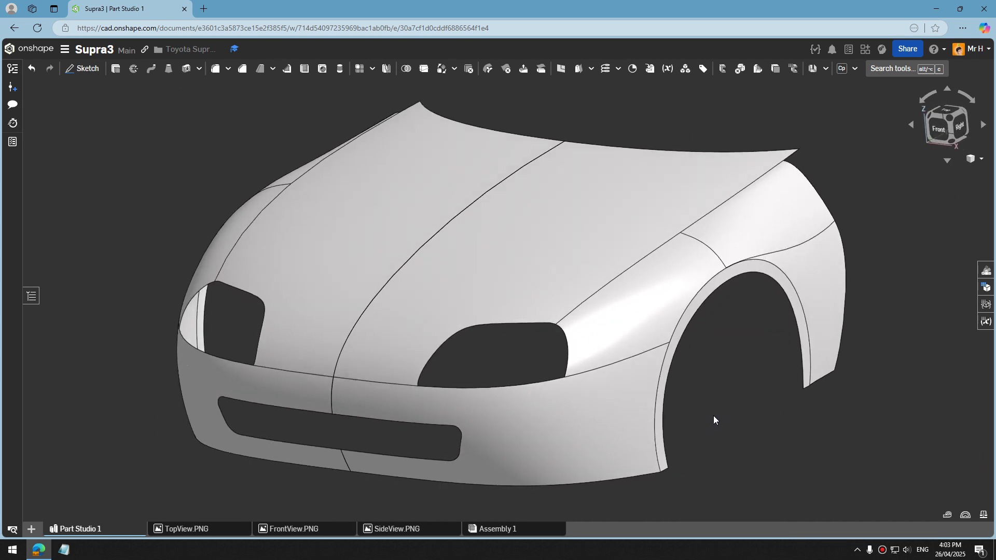
click(965, 516)
click(931, 466)
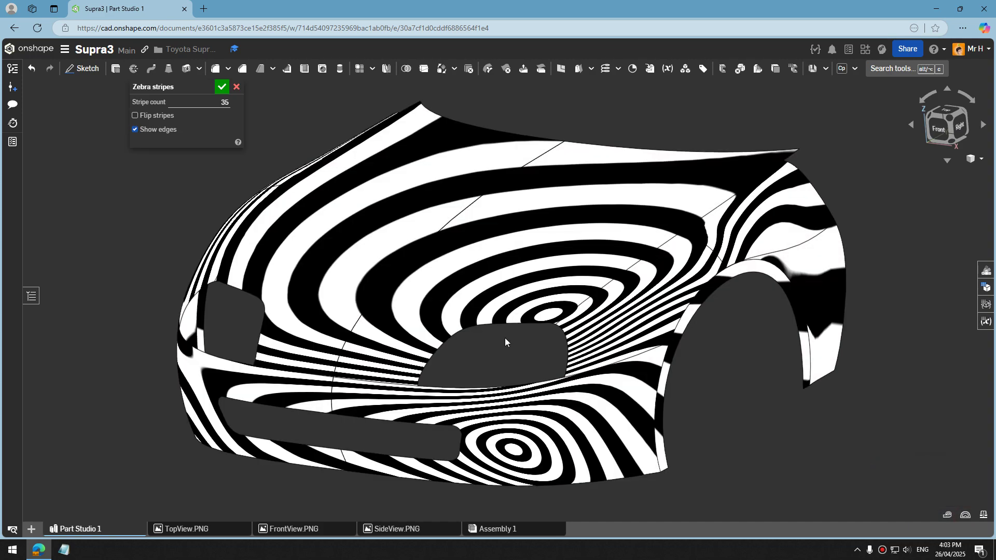
right_drag(506, 338, 550, 354)
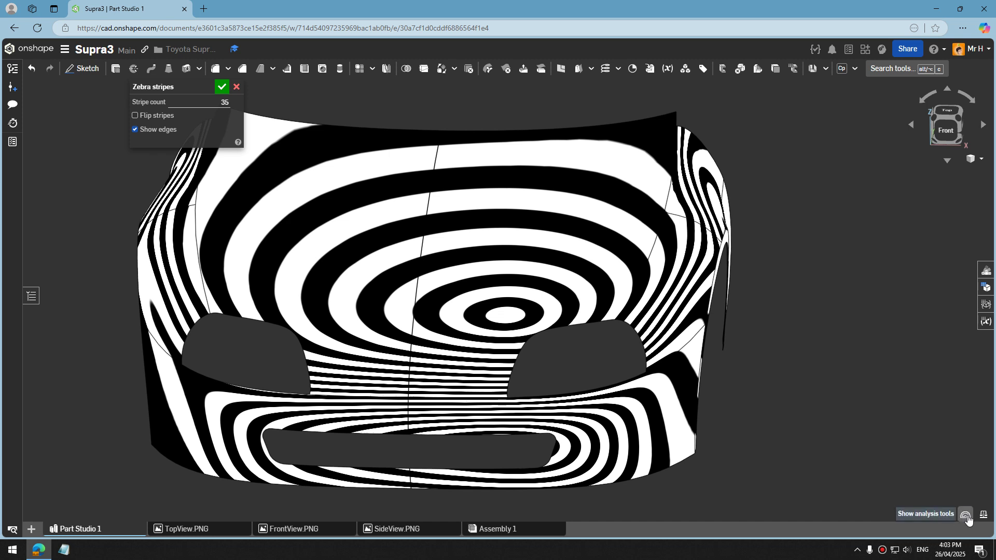
click(948, 515)
click(930, 466)
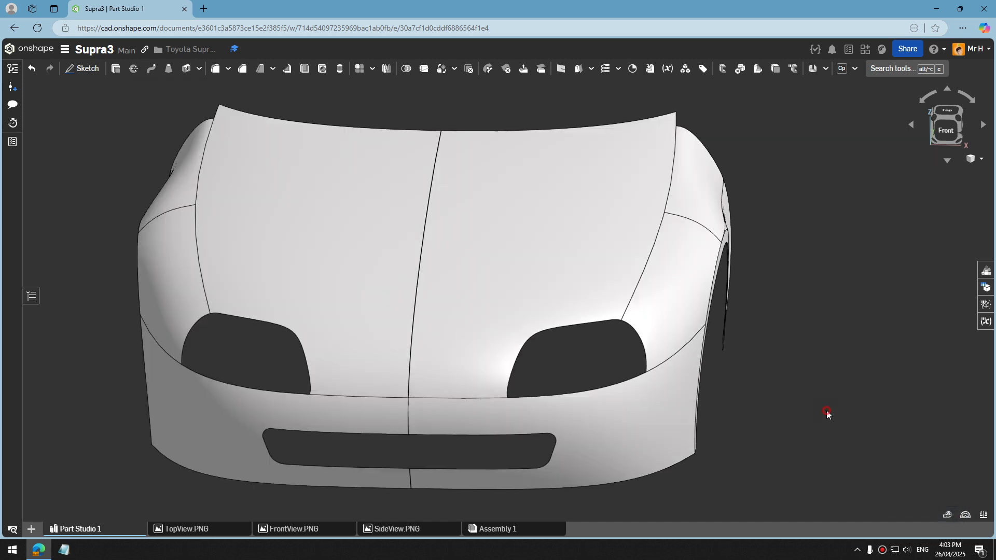
Run a curvature check on the hood, rear fender and body-side faces.
click(439, 222)
click(415, 218)
right_drag(449, 237, 439, 215)
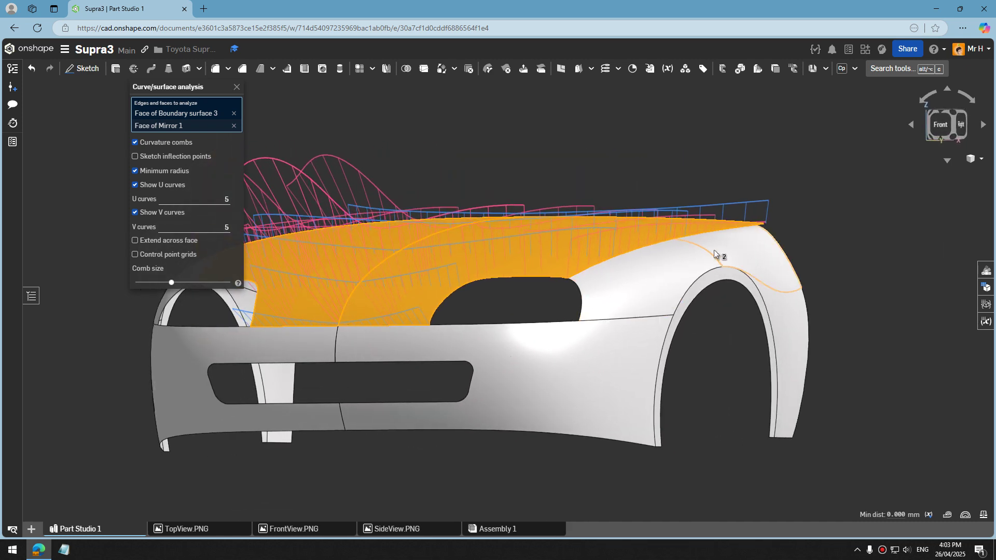
click(681, 261)
click(656, 281)
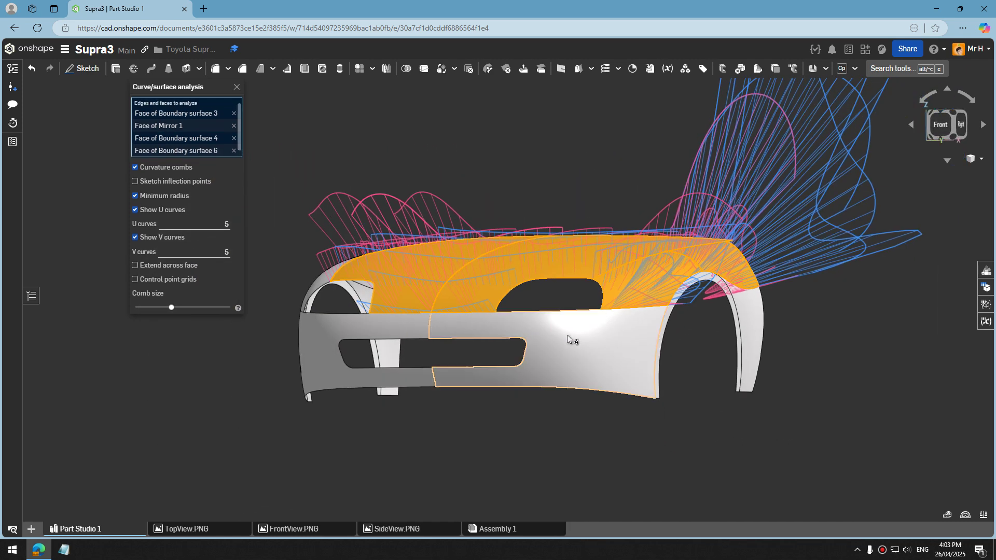
right_drag(568, 335, 564, 236)
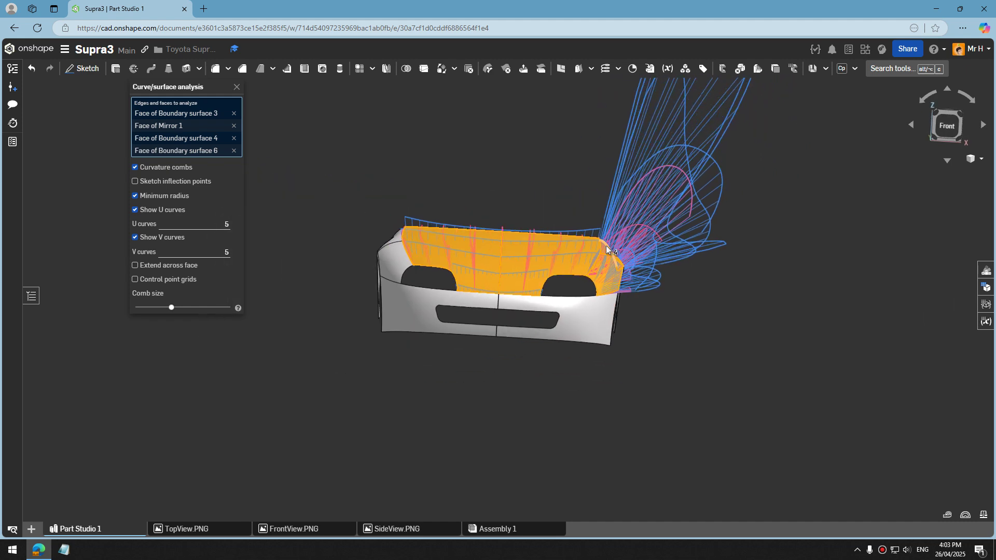
scroll(603, 248, up, 4)
Add the lower bumper and mirrored front faces to the curvature check, then end it.
click(444, 342)
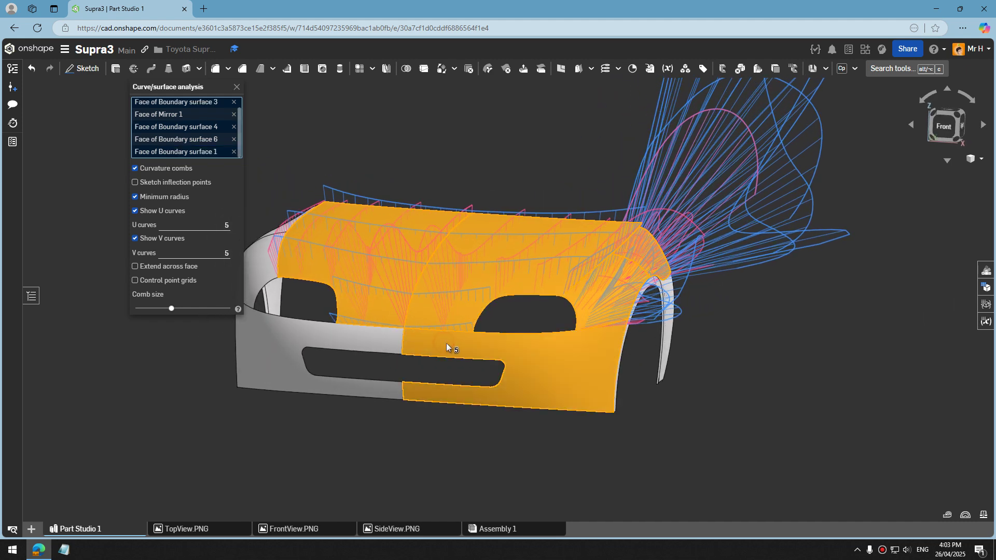
right_drag(475, 346, 668, 309)
click(424, 330)
click(426, 323)
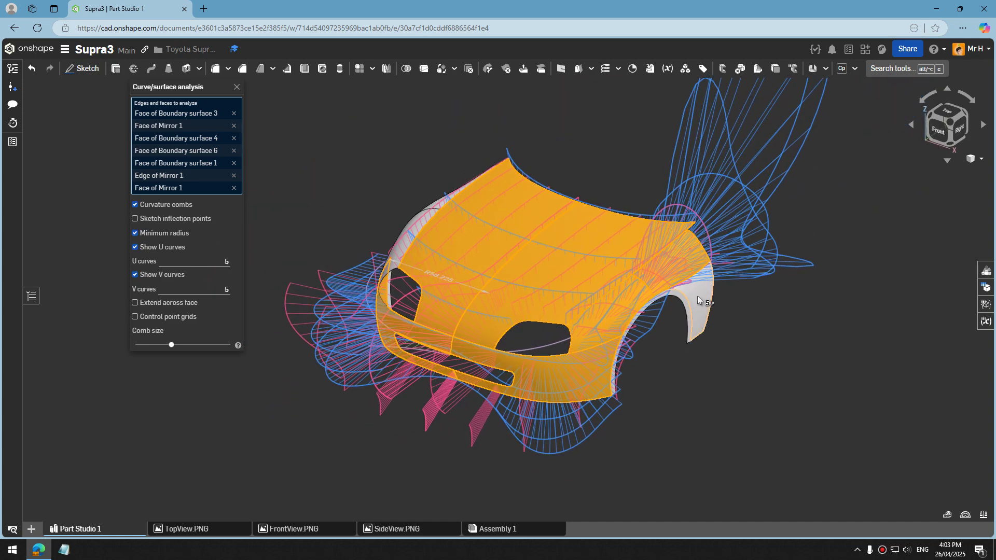
scroll(659, 312, up, 4)
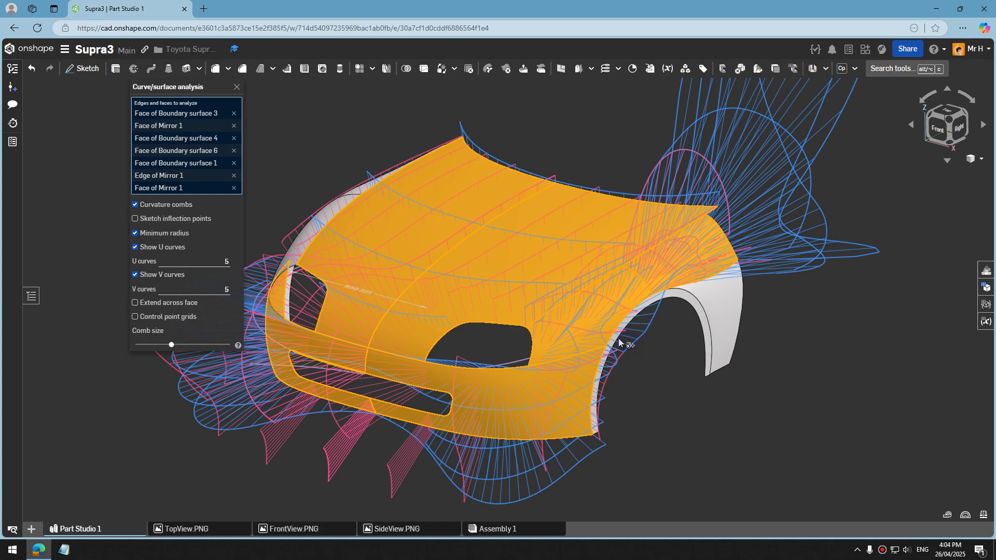
scroll(619, 343, up, 3)
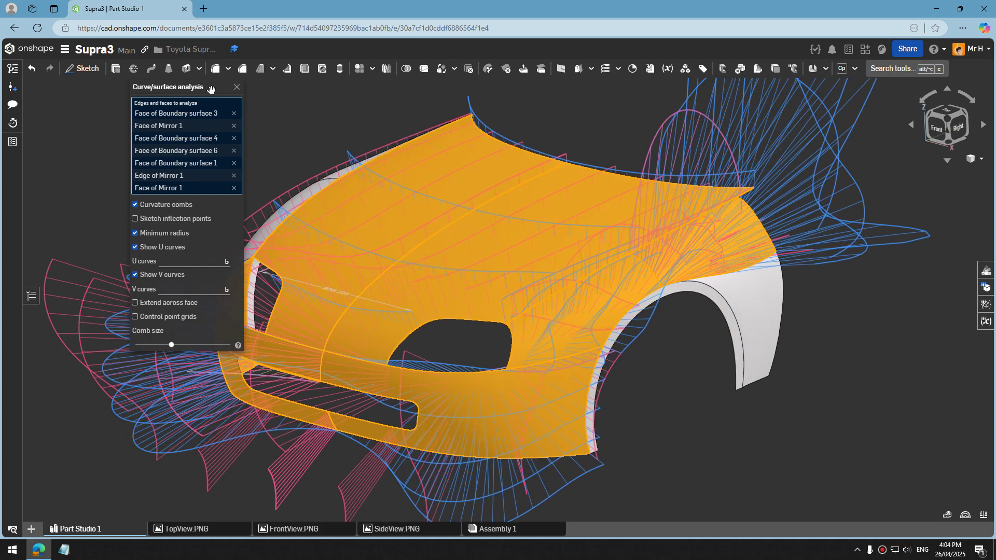
drag(210, 89, 96, 89)
right_drag(219, 172, 129, 102)
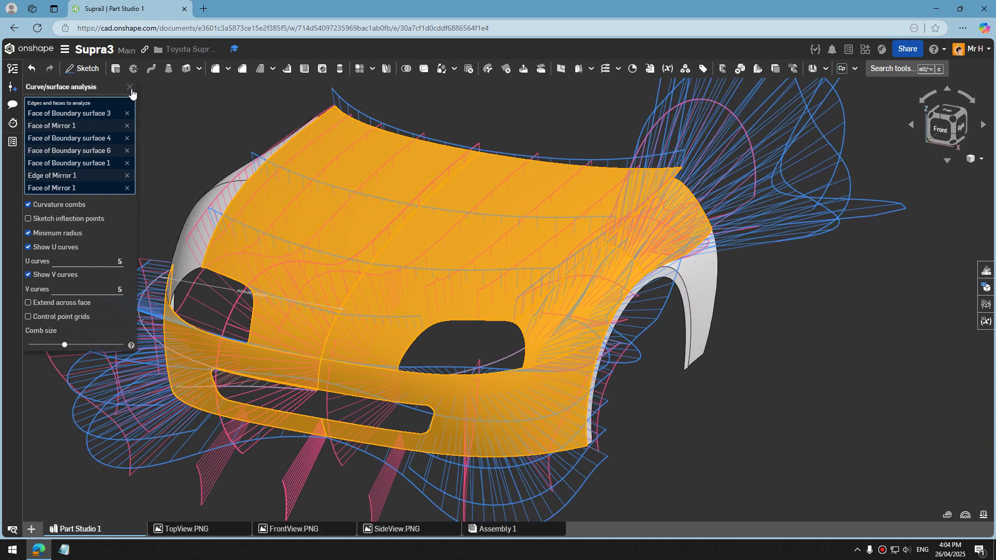
click(130, 87)
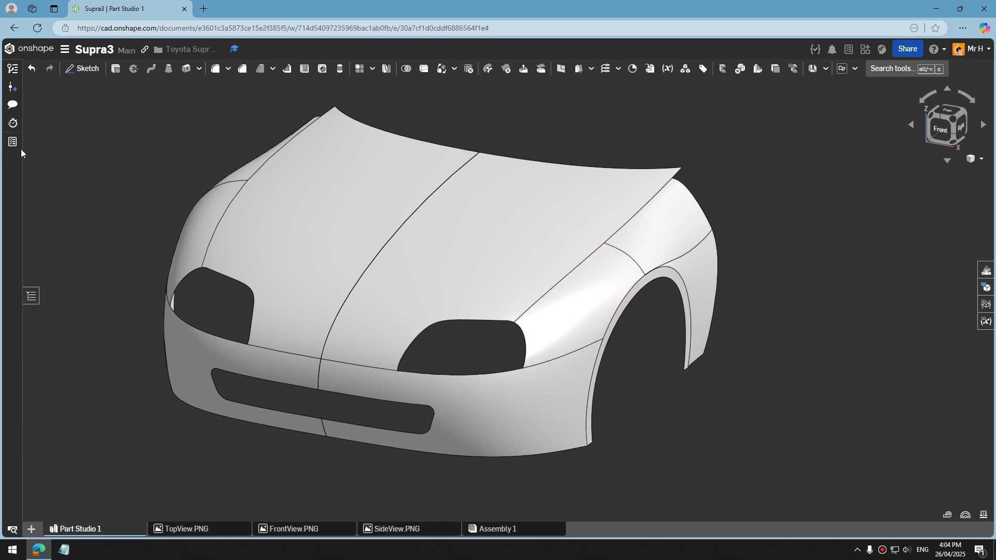
Create a new document named Supra4 in the Toyota Supra Project folder.
click(19, 51)
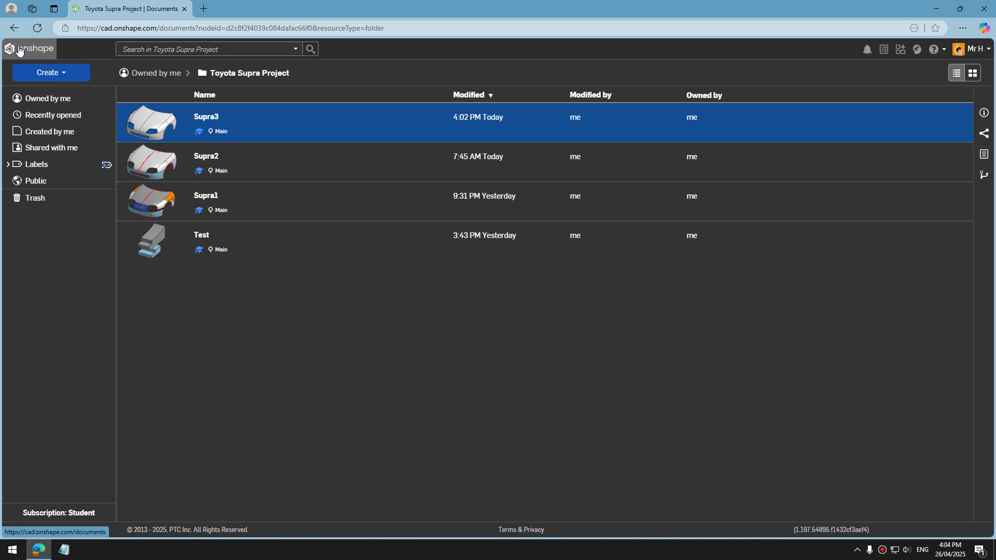
click(42, 75)
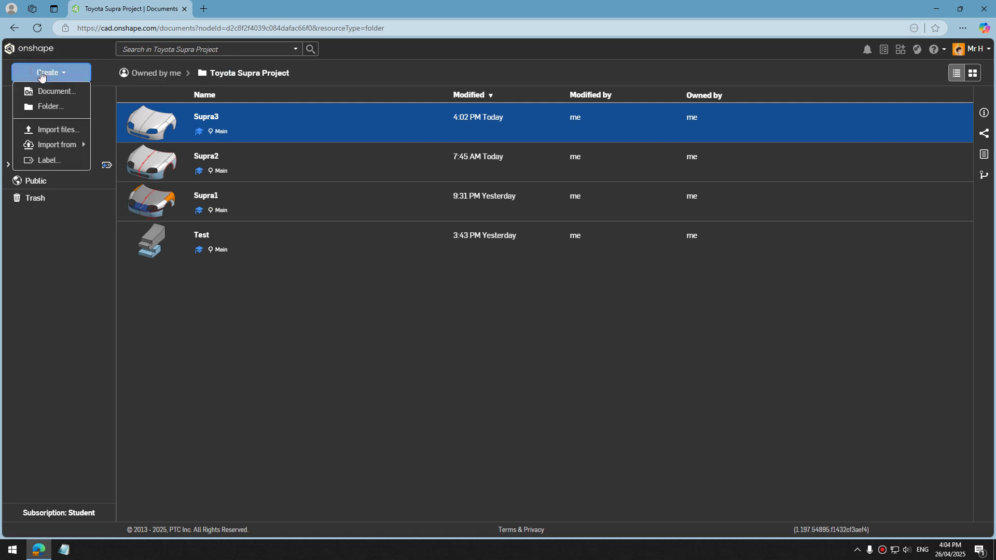
click(69, 98)
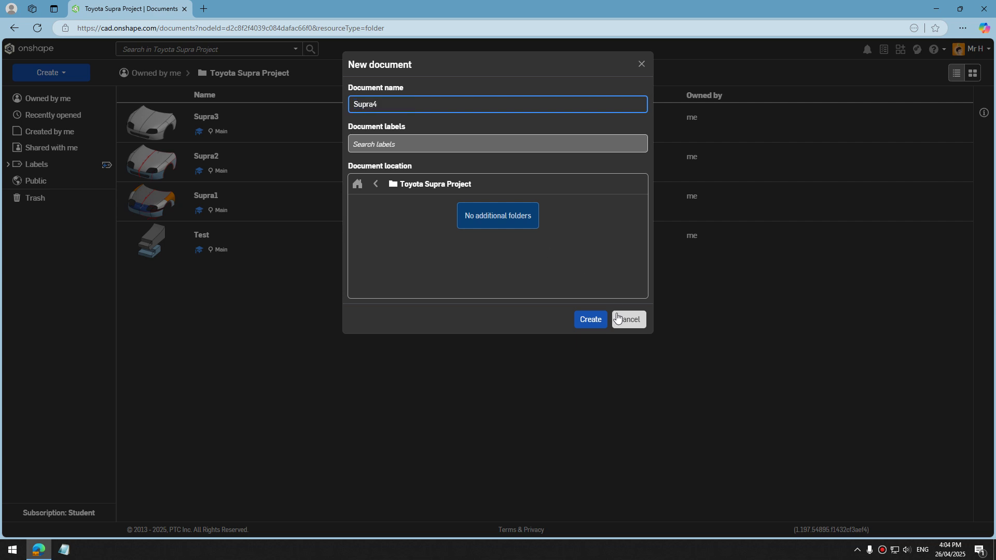
click(592, 320)
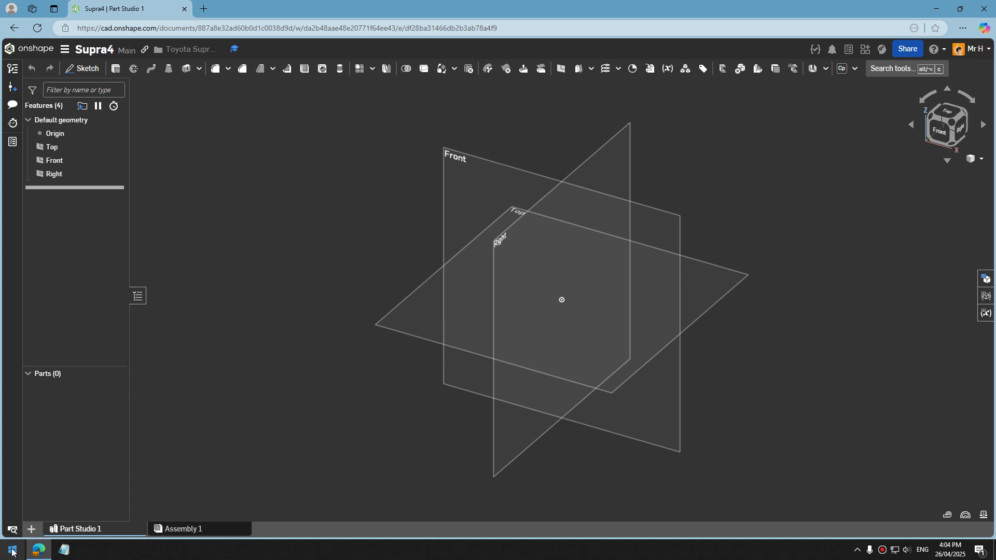
Open Supra_MkIV.jpg from Documents > Toyota Supra Blueprint in the Photos viewer.
key(super+e)
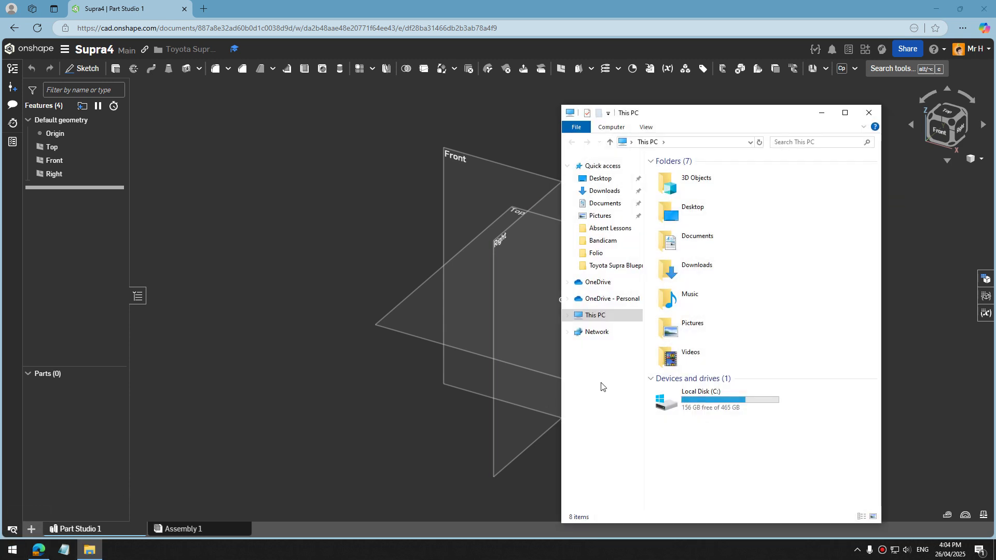
double_click(690, 239)
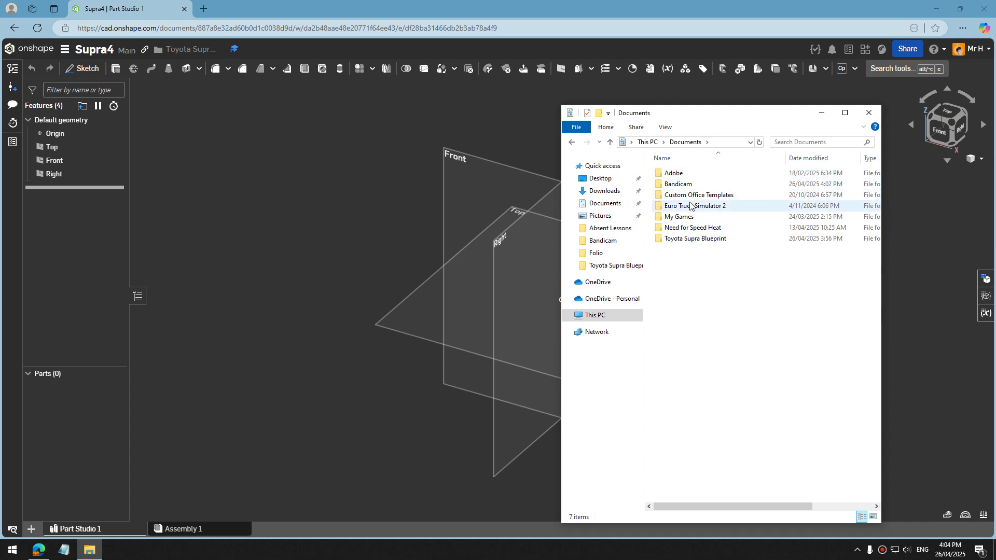
double_click(693, 239)
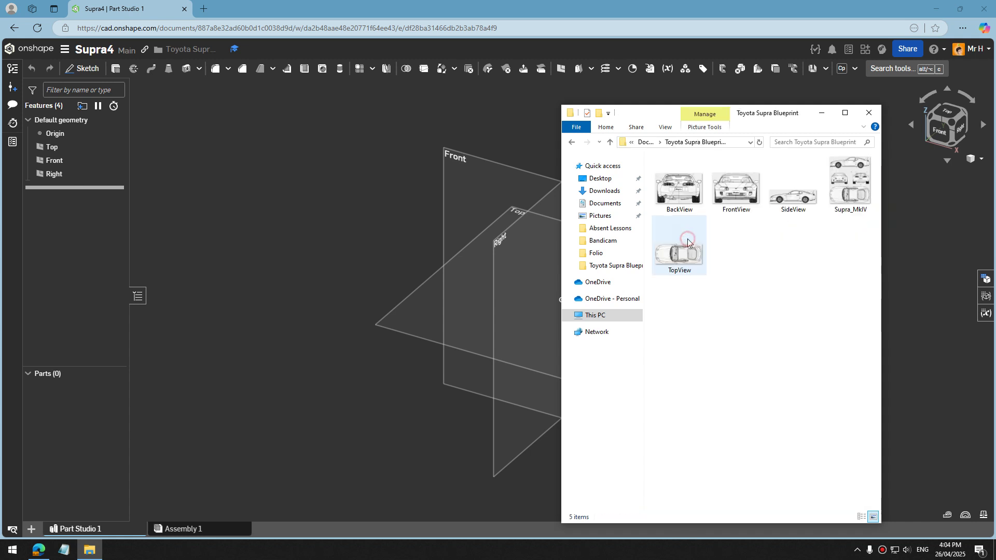
click(838, 200)
double_click(837, 200)
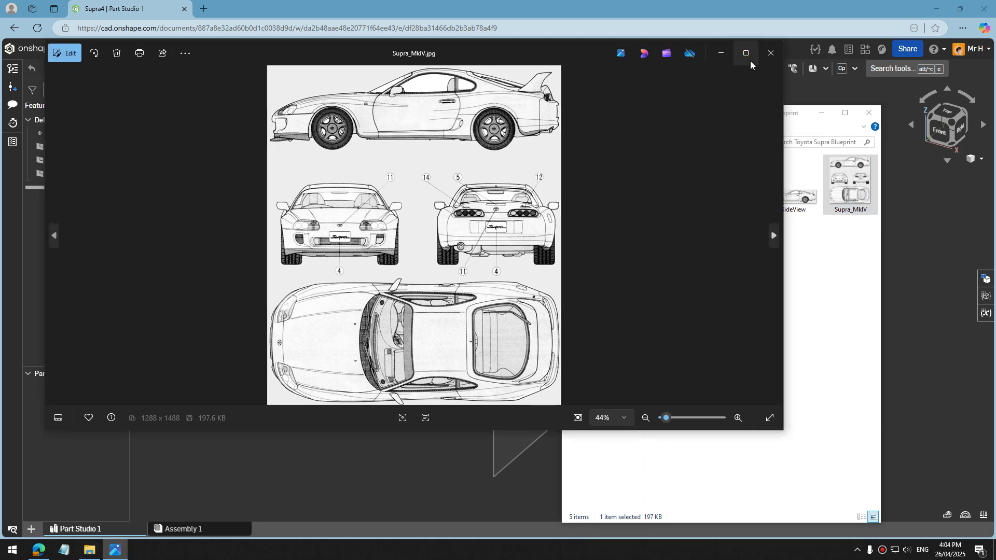
Maximize the blueprint at actual size and launch Snipping Tool, moved to the bottom-right.
click(747, 53)
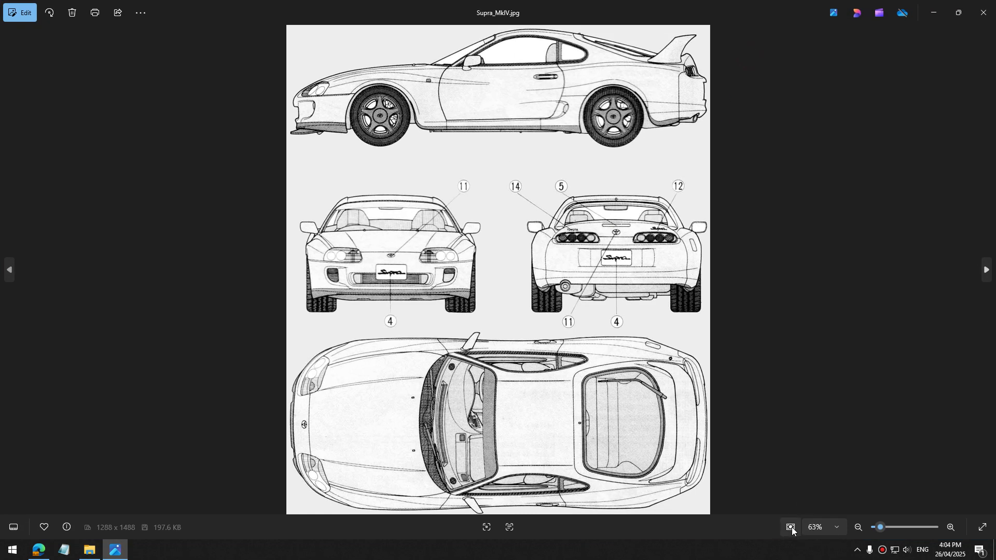
click(792, 527)
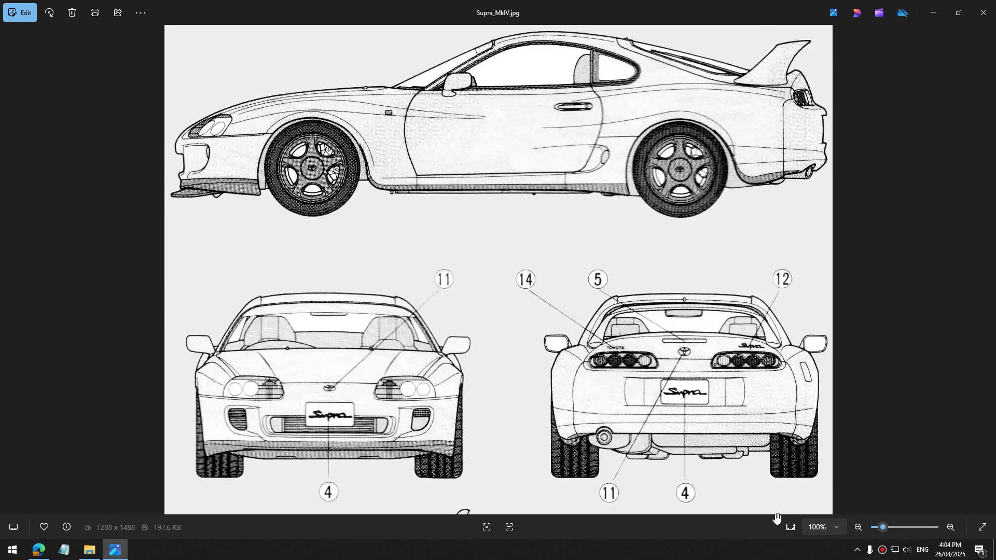
click(7, 554)
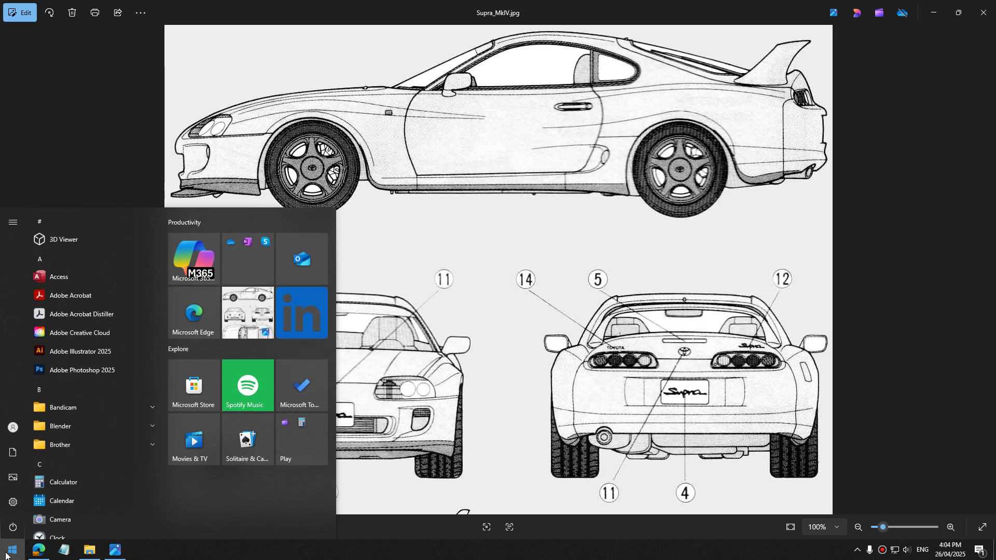
text(sn)
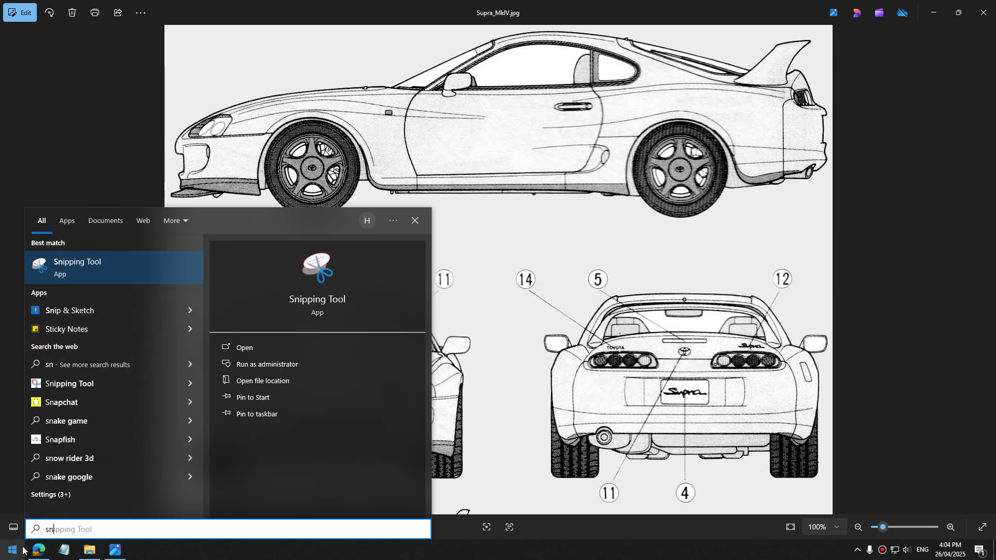
click(117, 267)
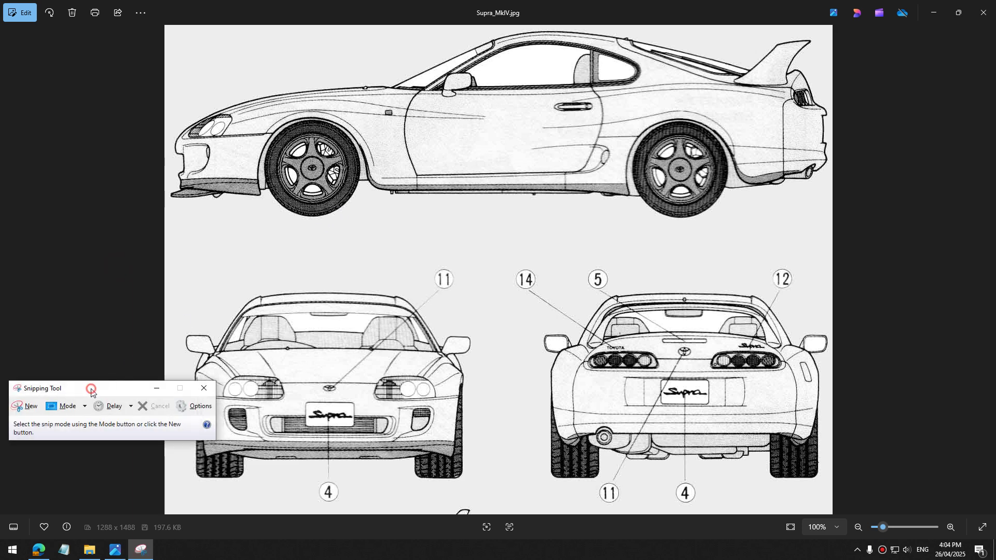
drag(99, 388, 865, 440)
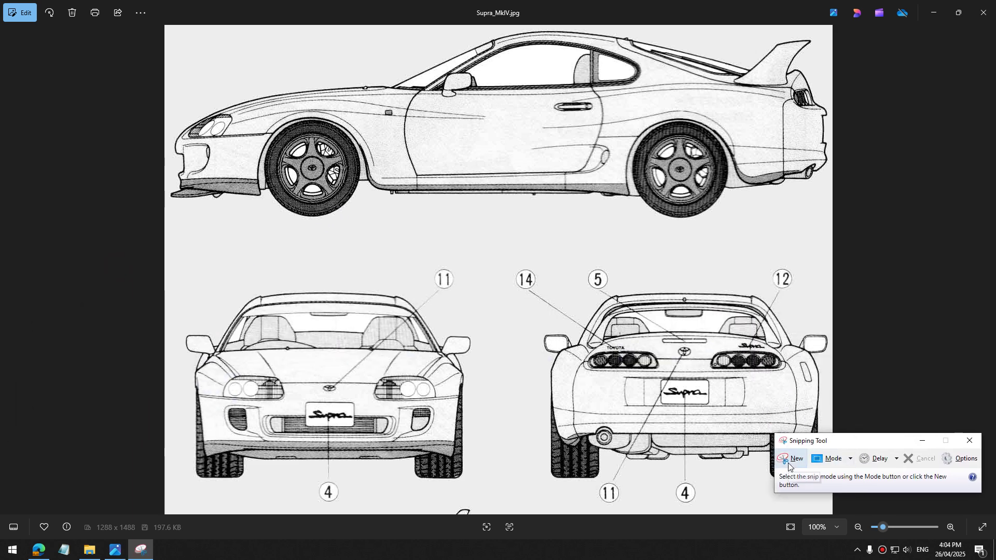
Snip the blueprint's side view, then close Snipping Tool without saving the snip.
click(789, 466)
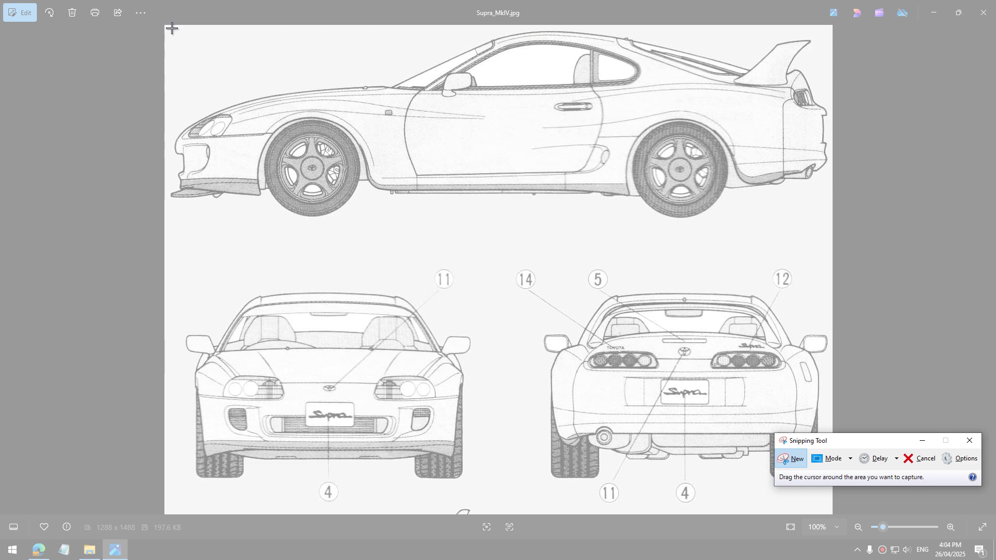
drag(173, 31, 825, 219)
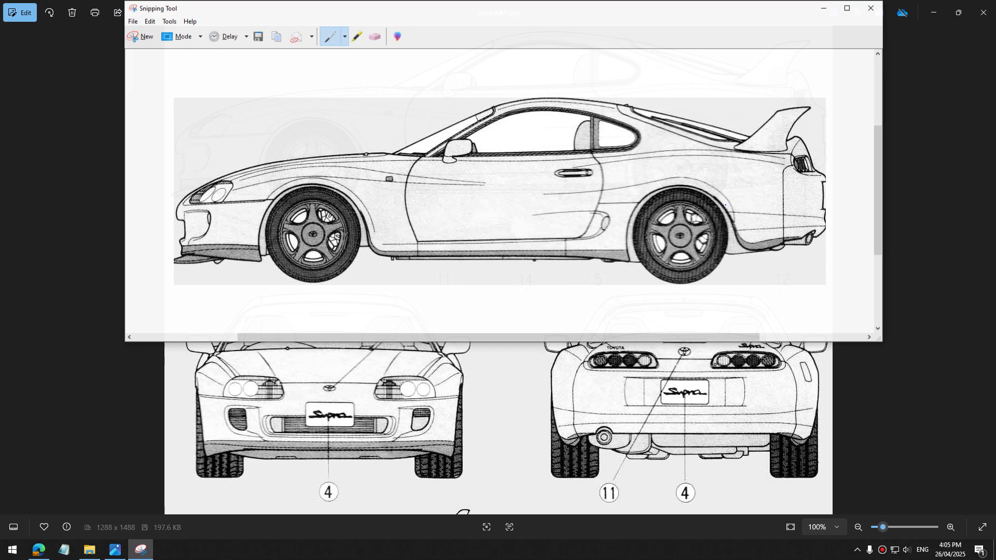
click(258, 36)
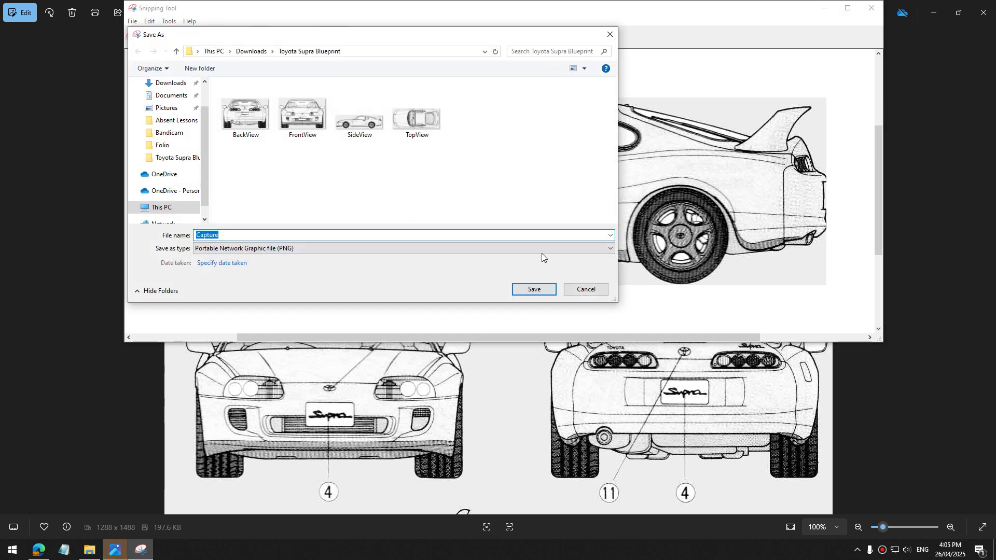
click(586, 290)
click(875, 12)
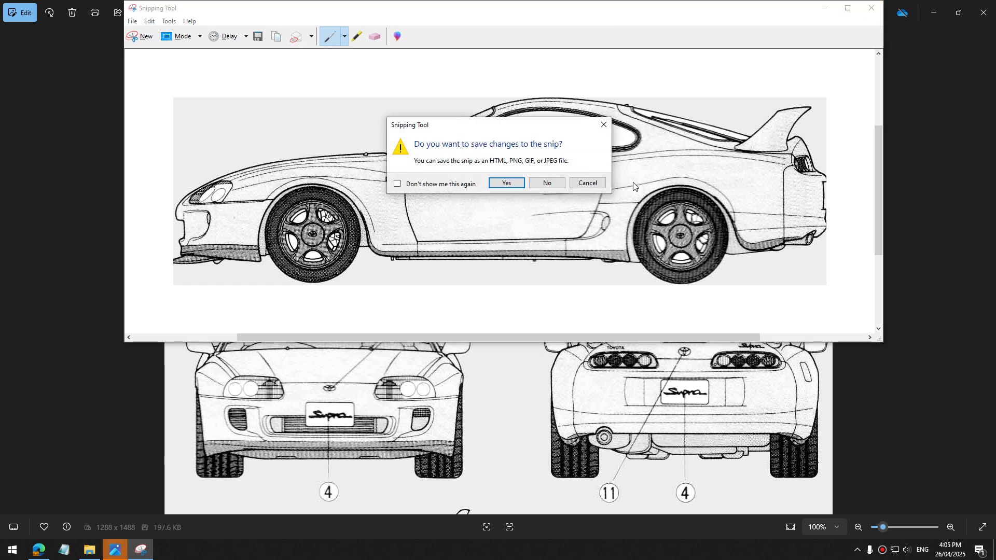
click(548, 184)
click(3, 553)
Relaunch Snipping Tool and snip the front-view and rear-view drawings separately.
text(sni)
click(154, 259)
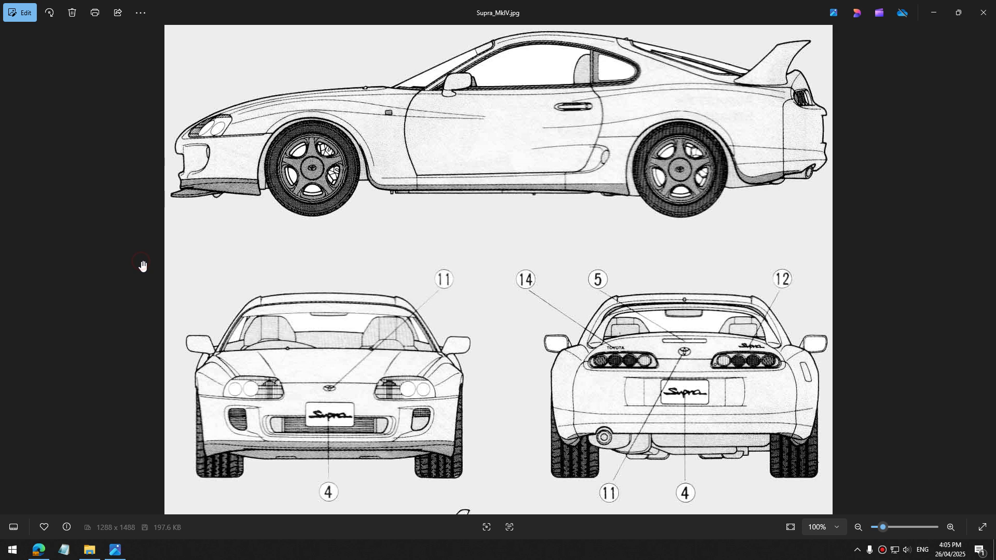
scroll(592, 441, down, 4)
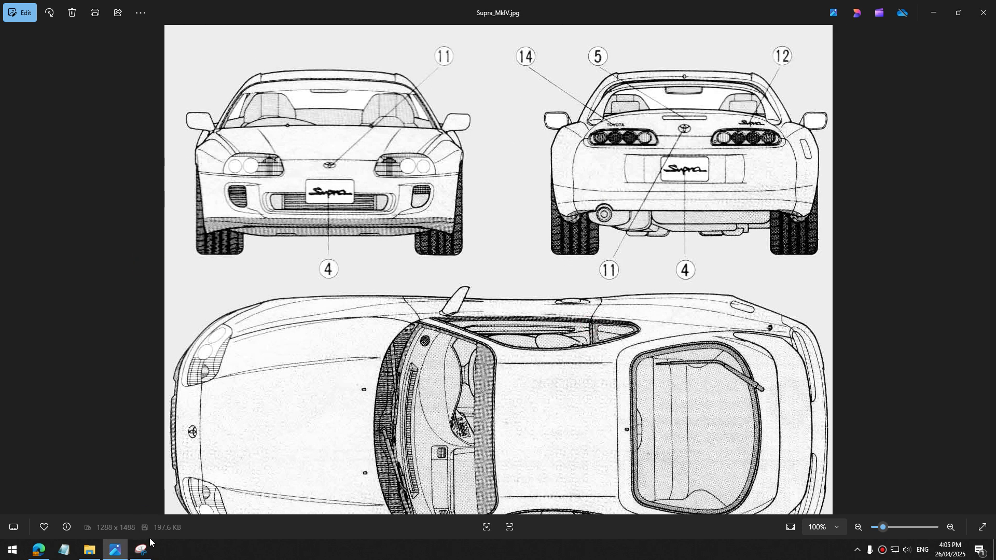
click(795, 459)
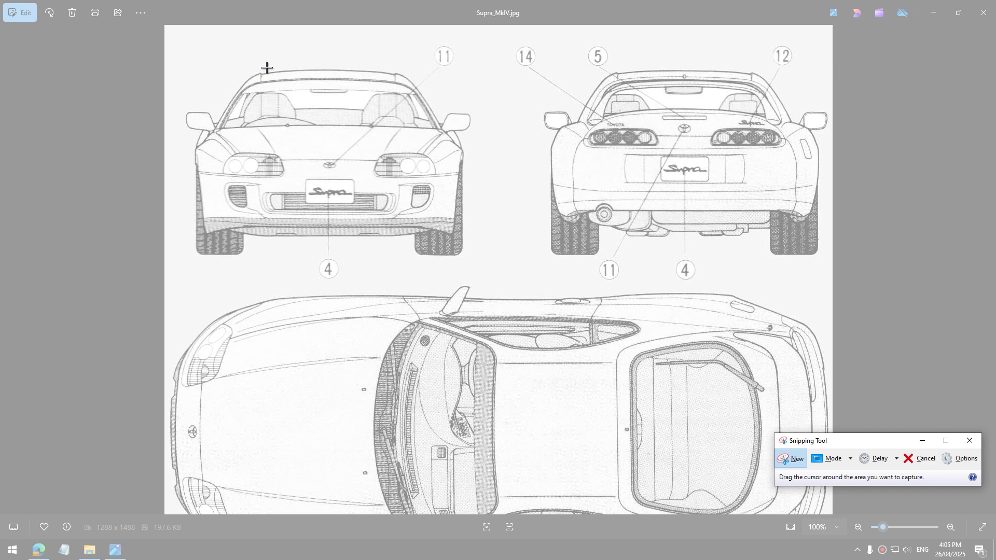
mouse_move(184, 70)
mouse_down()
mouse_move(438, 207)
mouse_move(459, 256)
mouse_move(471, 256)
mouse_up()
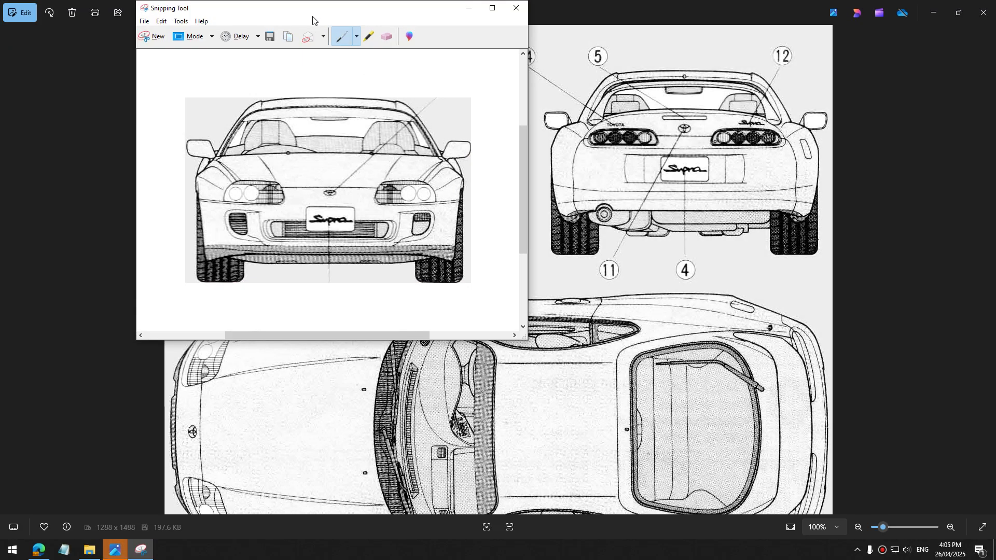
click(151, 37)
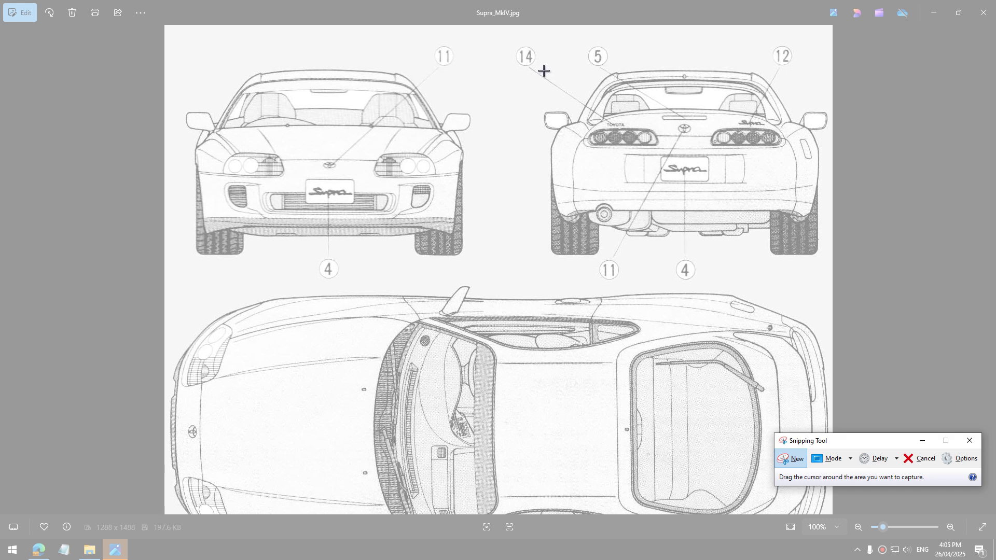
mouse_move(545, 68)
mouse_down()
mouse_move(596, 116)
mouse_move(821, 256)
mouse_up()
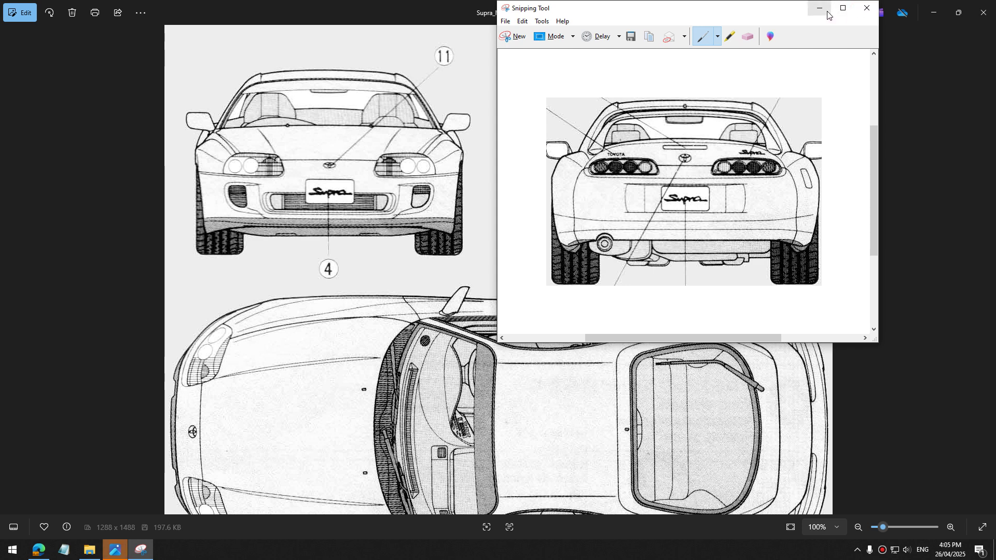
Close the Photos viewer and bring the Onshape Supra4 Part Studio back to the front.
click(449, 183)
drag(449, 194, 482, 121)
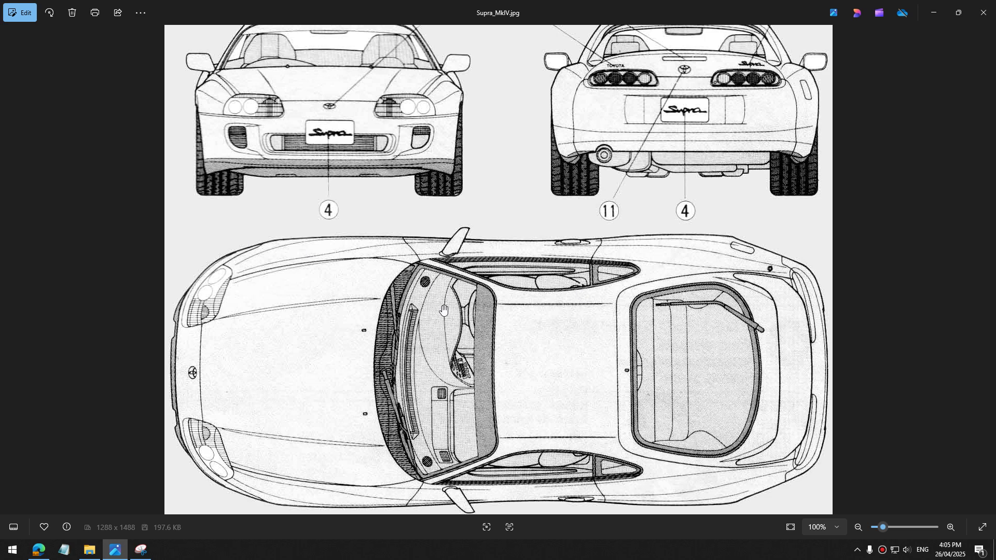
click(983, 4)
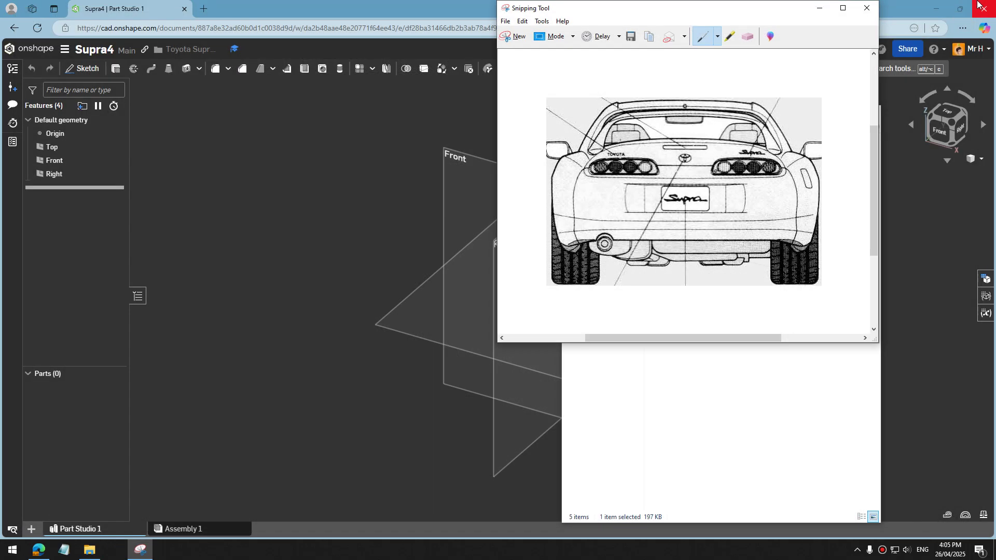
click(477, 111)
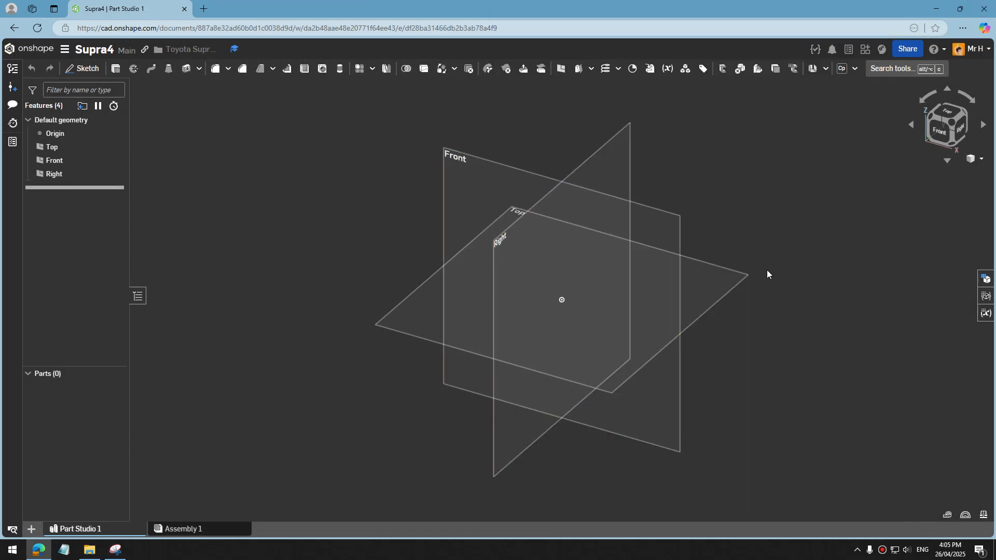
scroll(771, 290, up, 2)
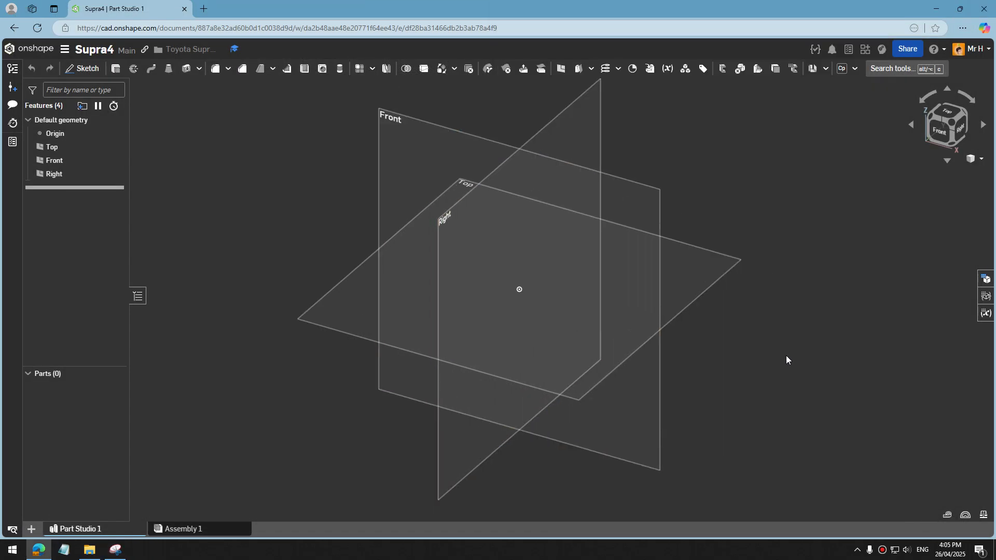
Start Sketch 1 on the Front plane and view it normal to the sketch plane.
click(83, 71)
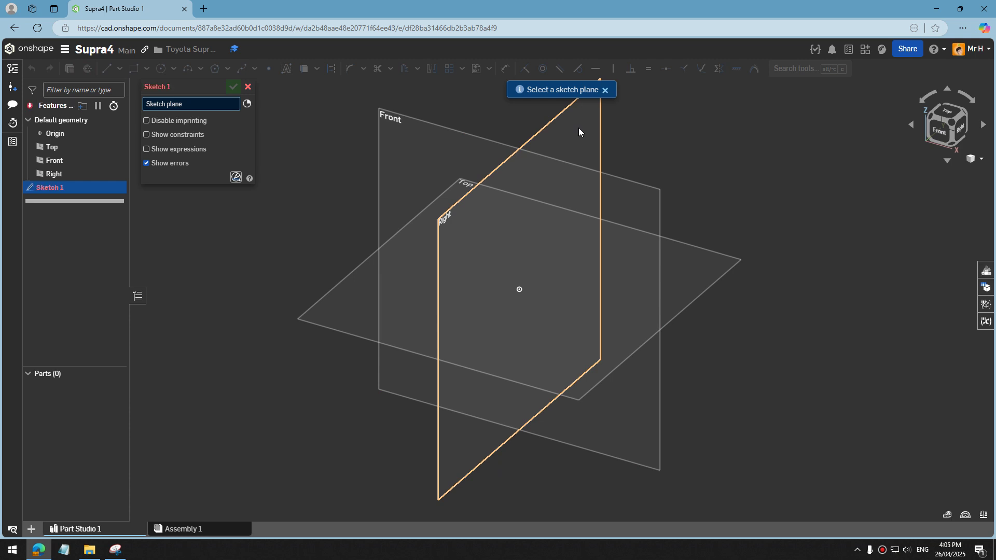
click(389, 151)
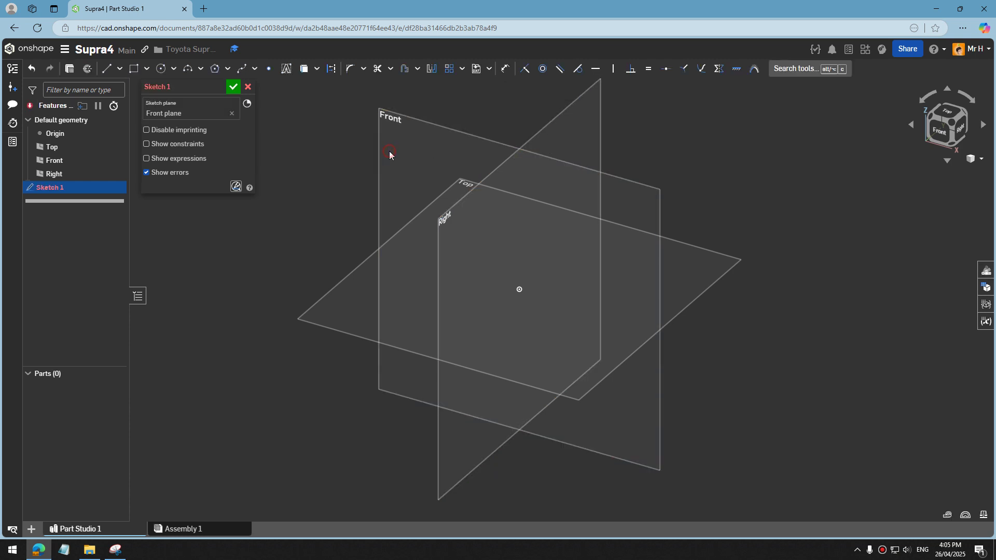
right_click(329, 189)
click(383, 276)
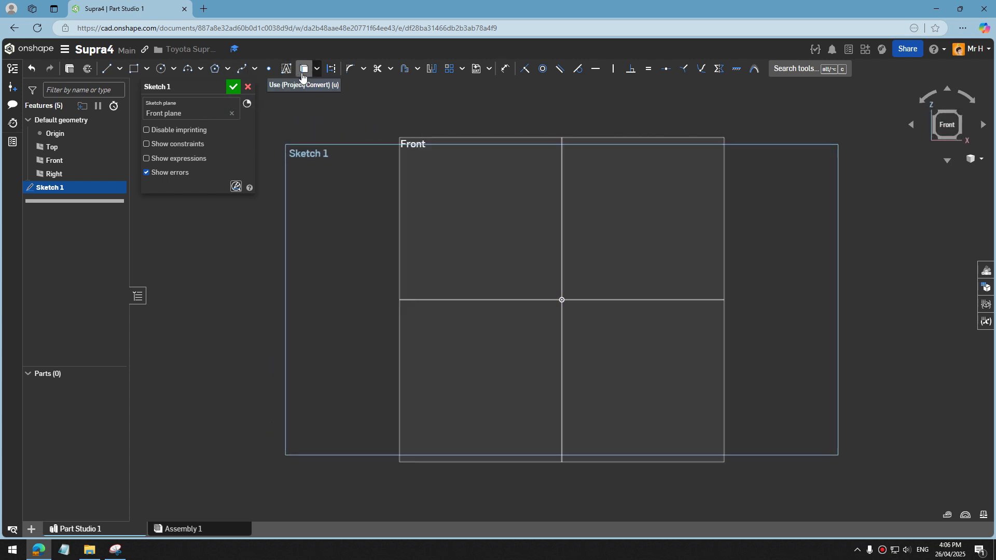
Upload FrontView.PNG through Insert image and select it as the sketch image.
click(488, 75)
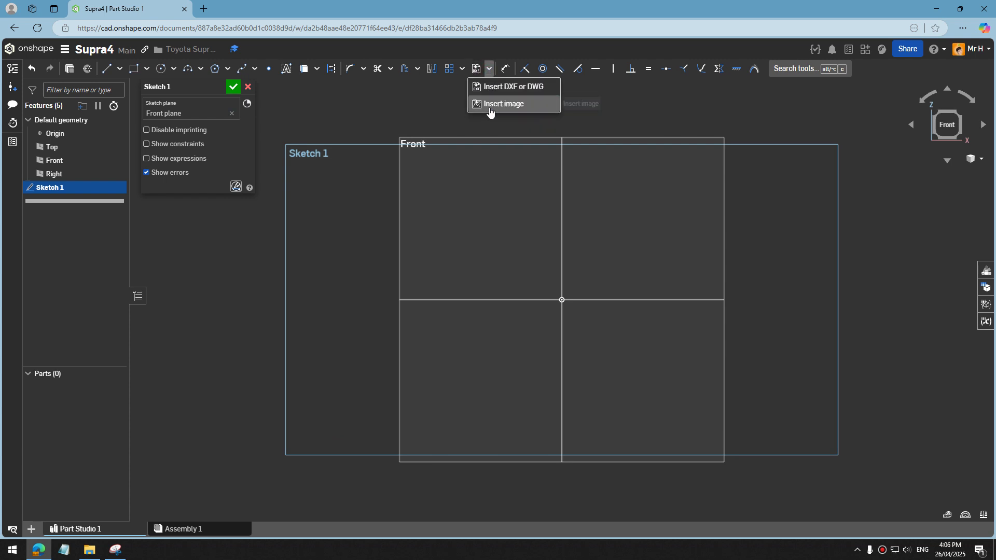
click(490, 104)
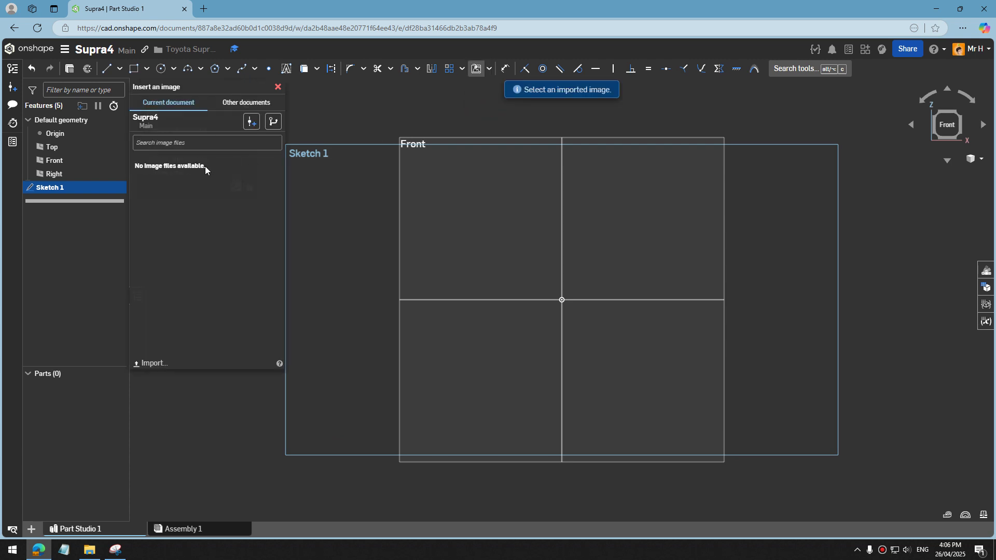
click(149, 363)
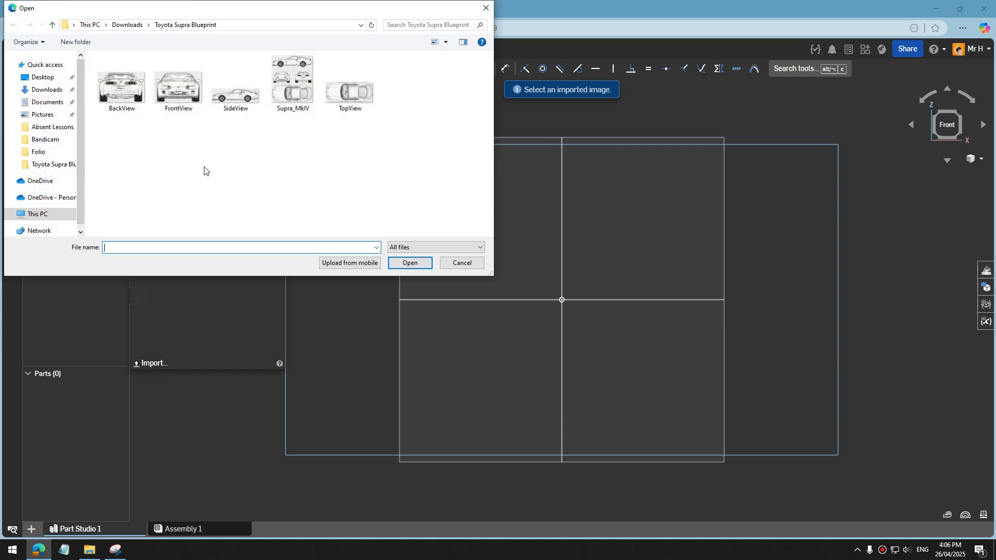
click(178, 88)
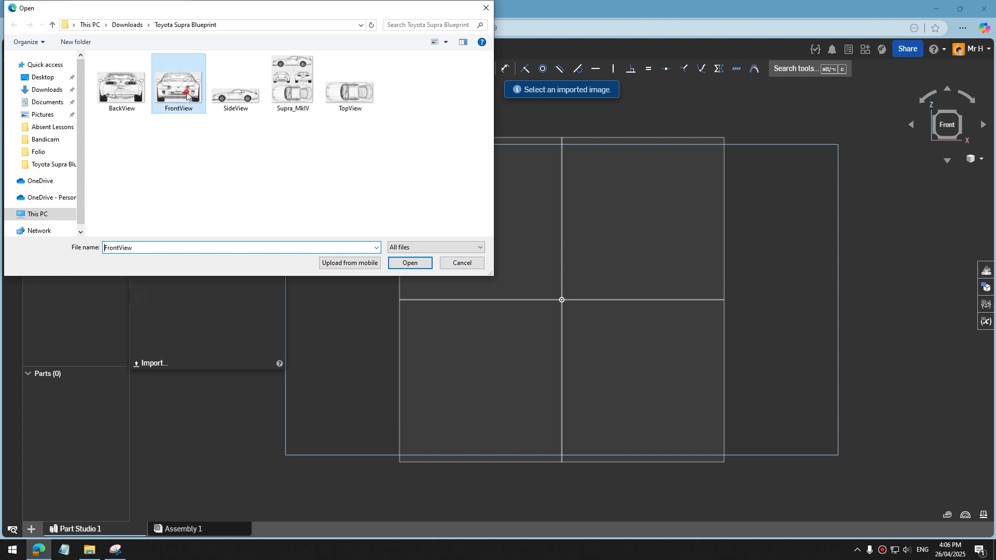
double_click(178, 88)
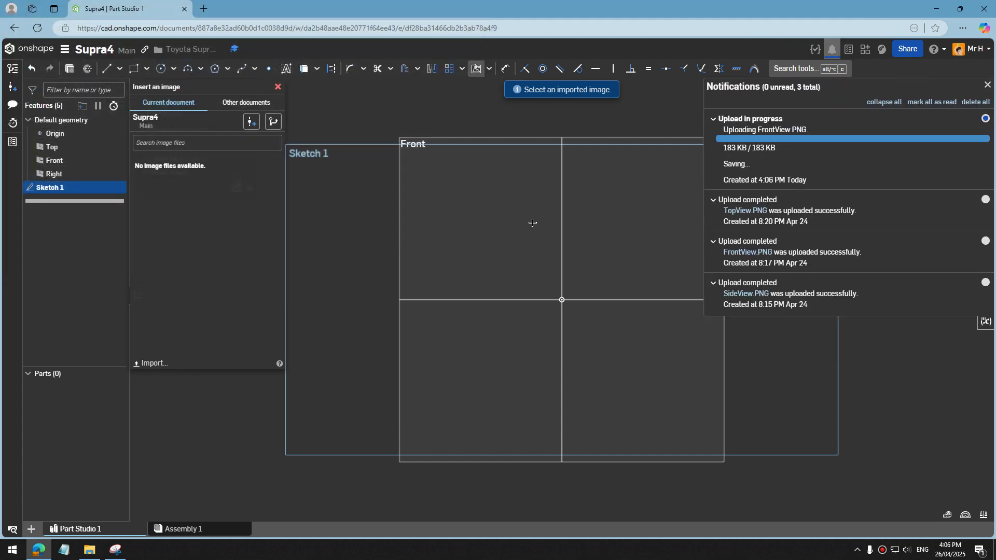
click(162, 169)
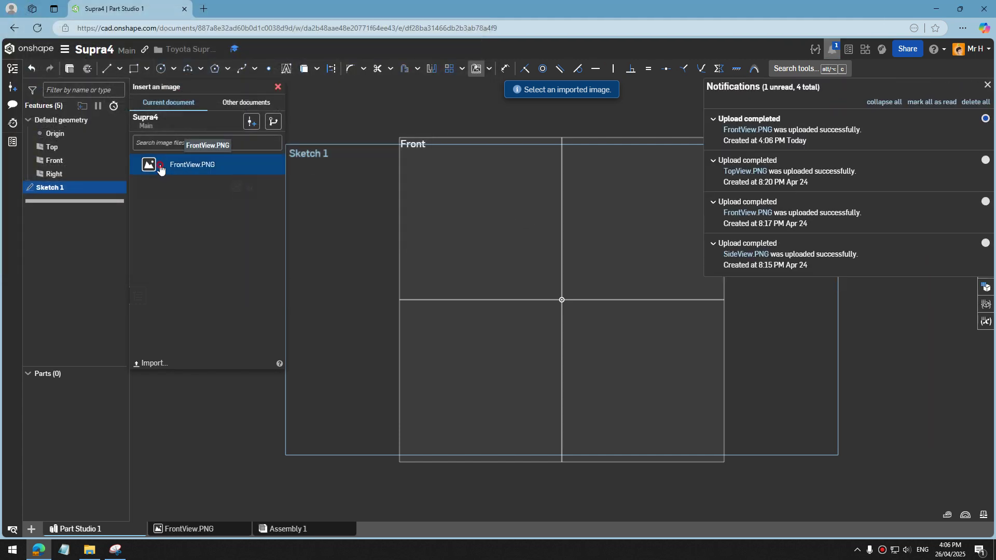
click(160, 165)
scroll(396, 300, down, 3)
scroll(593, 245, up, 3)
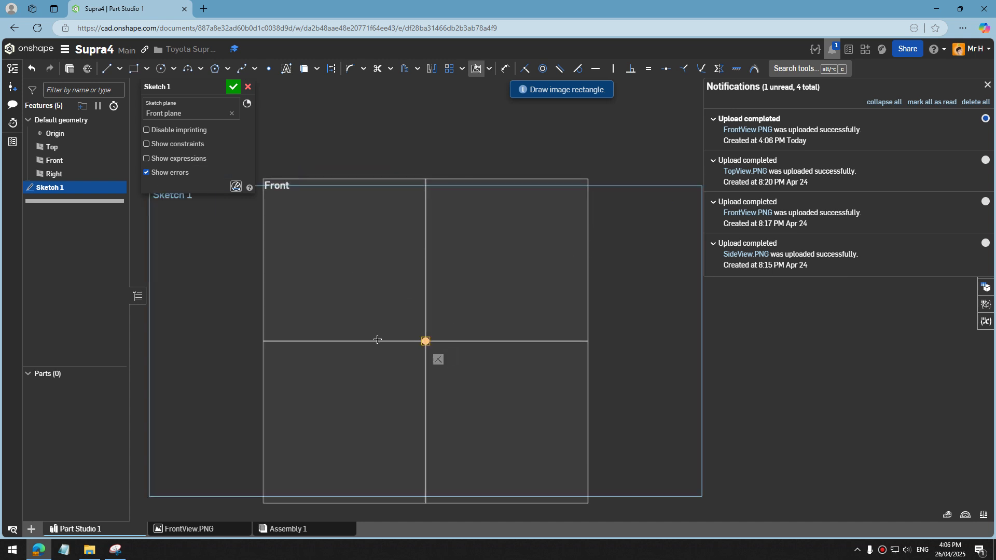
Place the FrontView image above the origin and dimension its height to 100 mm.
mouse_move(355, 327)
mouse_down()
mouse_move(517, 207)
mouse_move(541, 203)
mouse_up()
scroll(393, 286, up, 2)
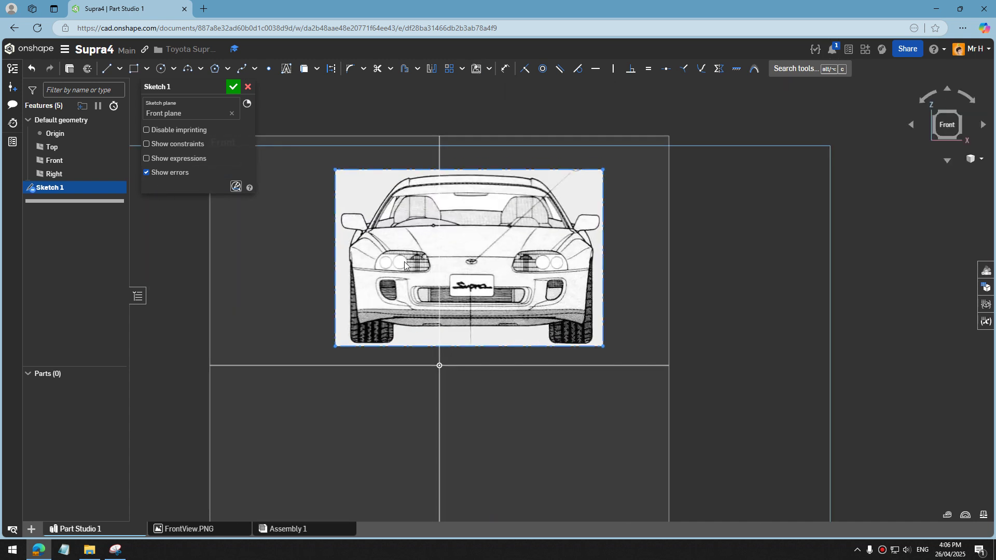
key(u)
key(d)
click(395, 170)
click(384, 346)
click(299, 261)
text(1)
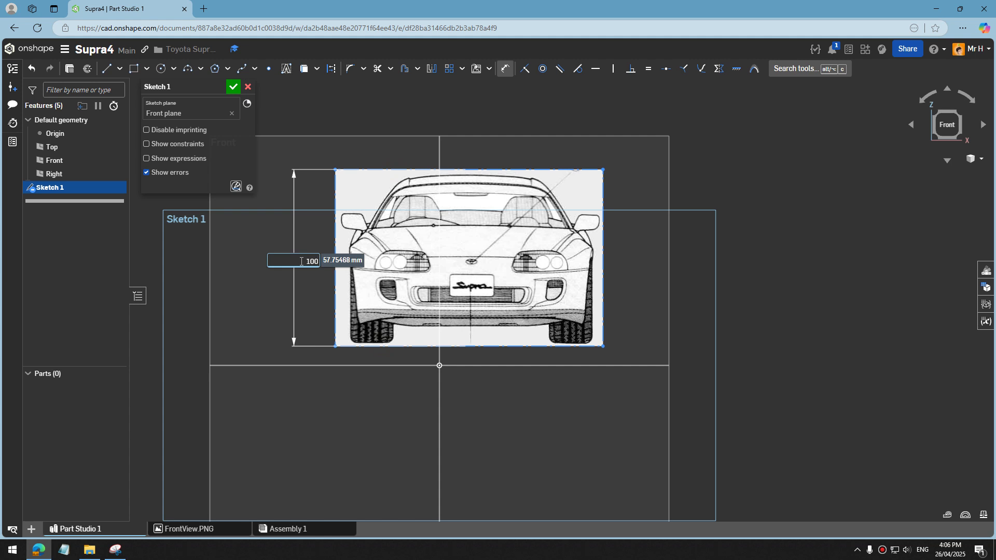
text(00)
key(Return)
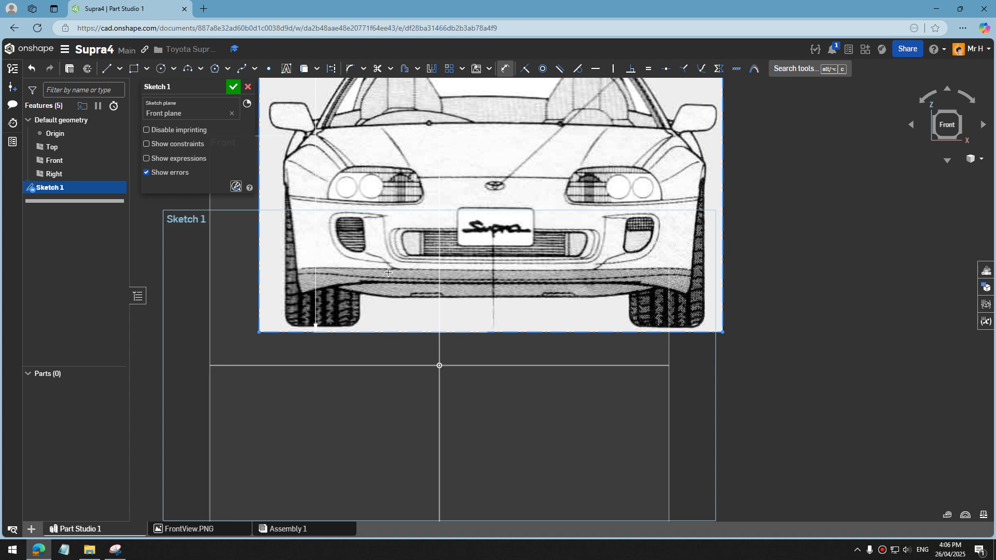
scroll(504, 277, down, 3)
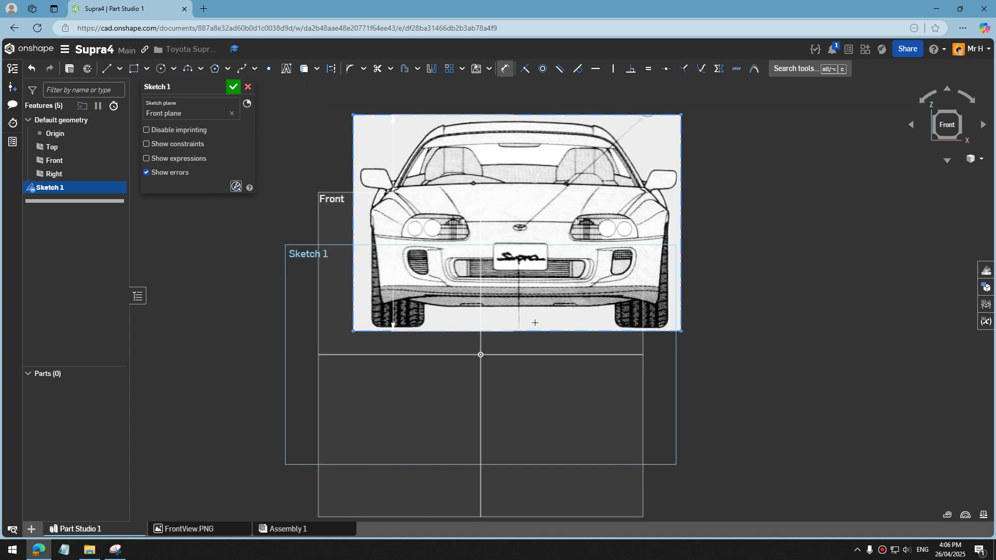
scroll(390, 207, up, 3)
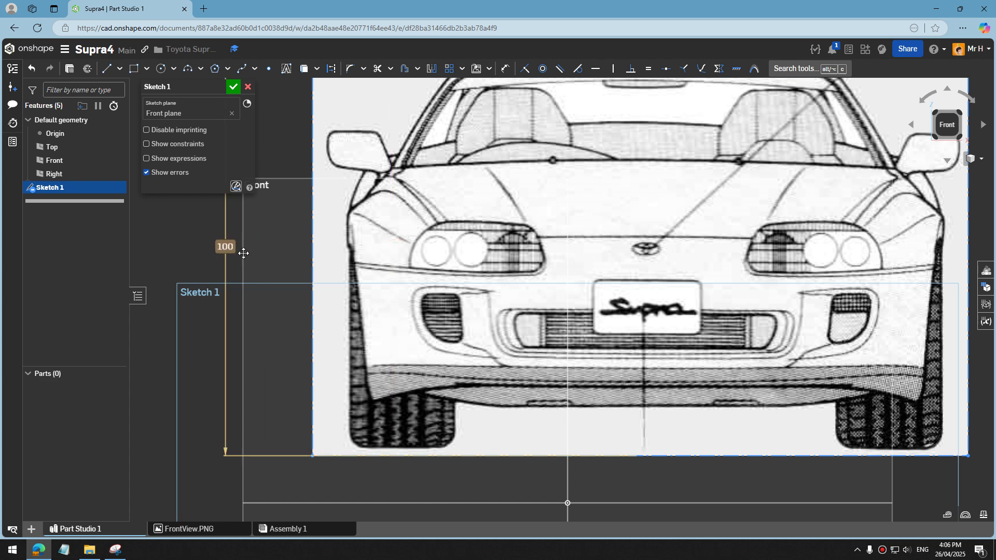
scroll(299, 268, down, 3)
Dimension the image's left edge to the vertical centre line, trying 50 then 80 mm.
key(u)
click(306, 352)
click(434, 375)
click(369, 430)
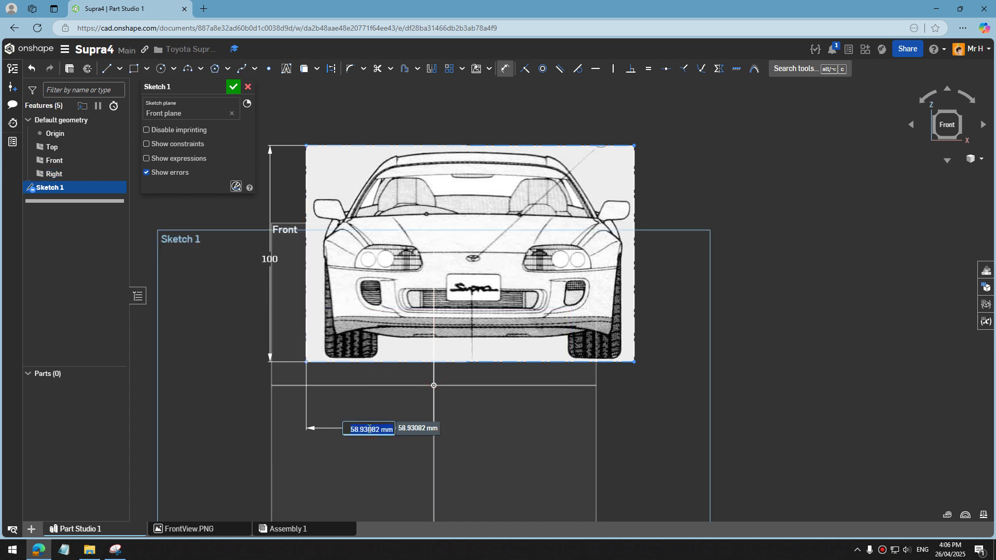
text(50)
key(Return)
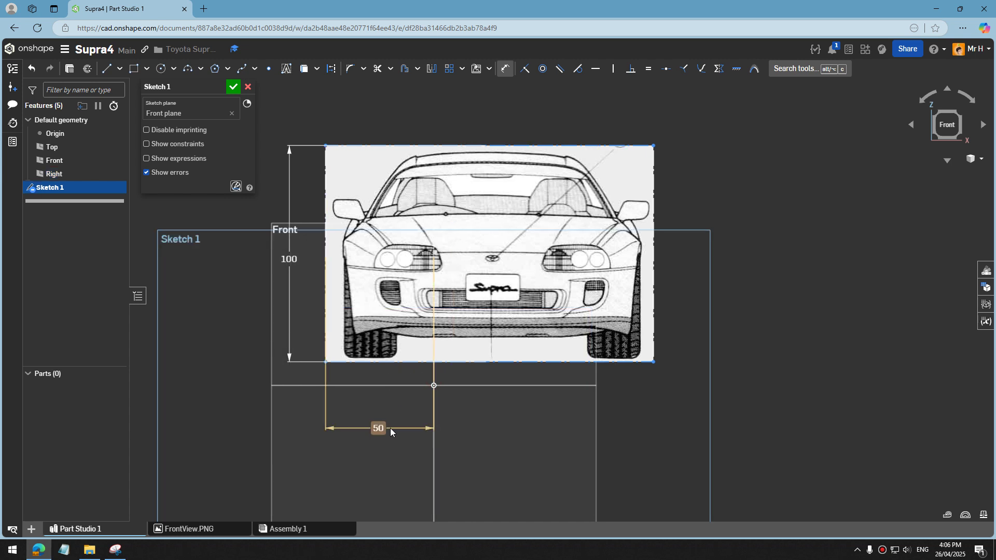
double_click(376, 427)
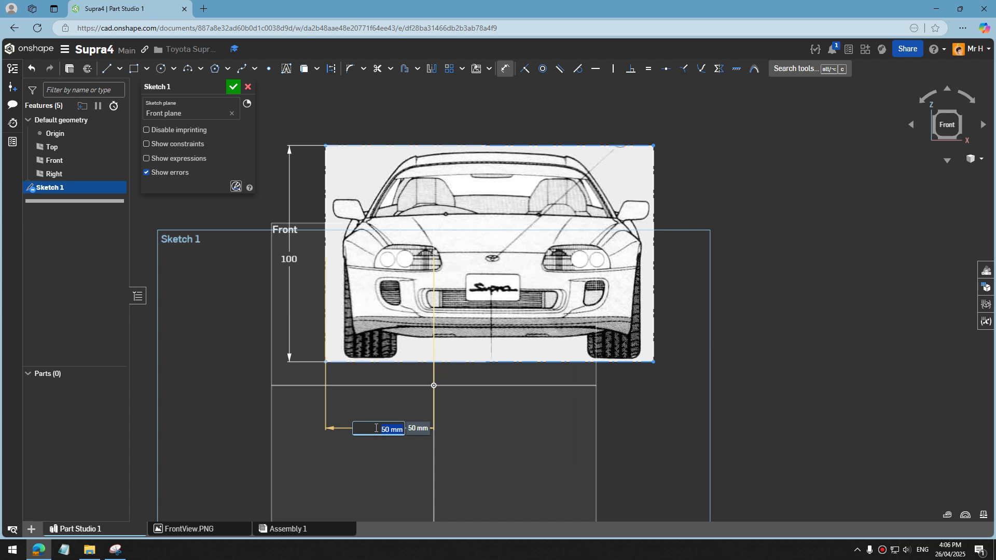
text(80)
key(Return)
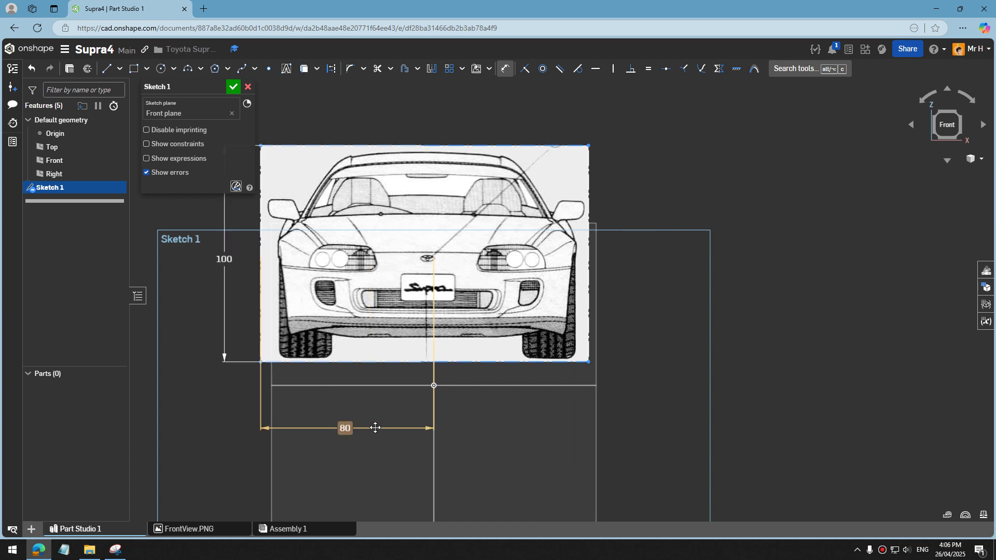
Adjust that horizontal offset to 75 mm, then finally to 77 mm.
scroll(375, 427, up, 3)
double_click(306, 444)
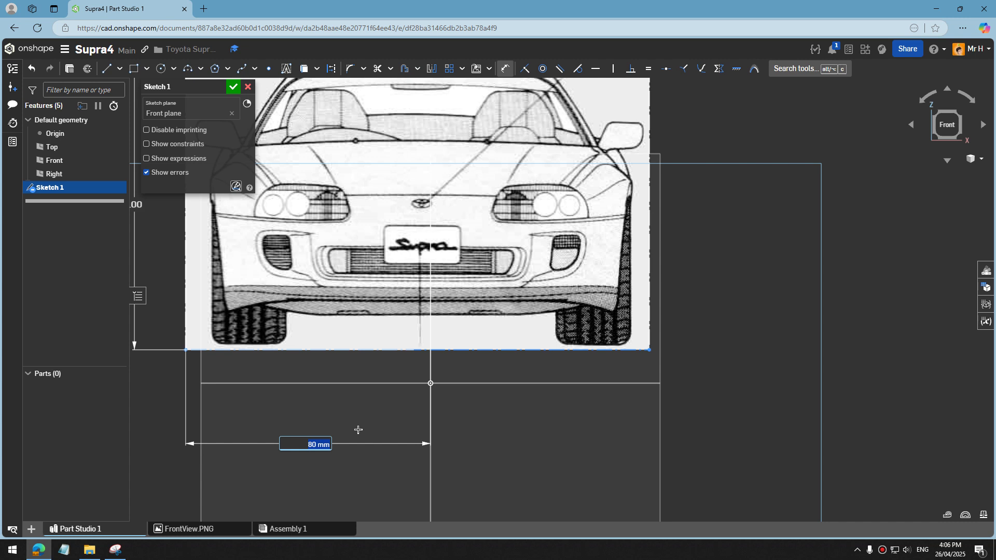
text(75)
key(Return)
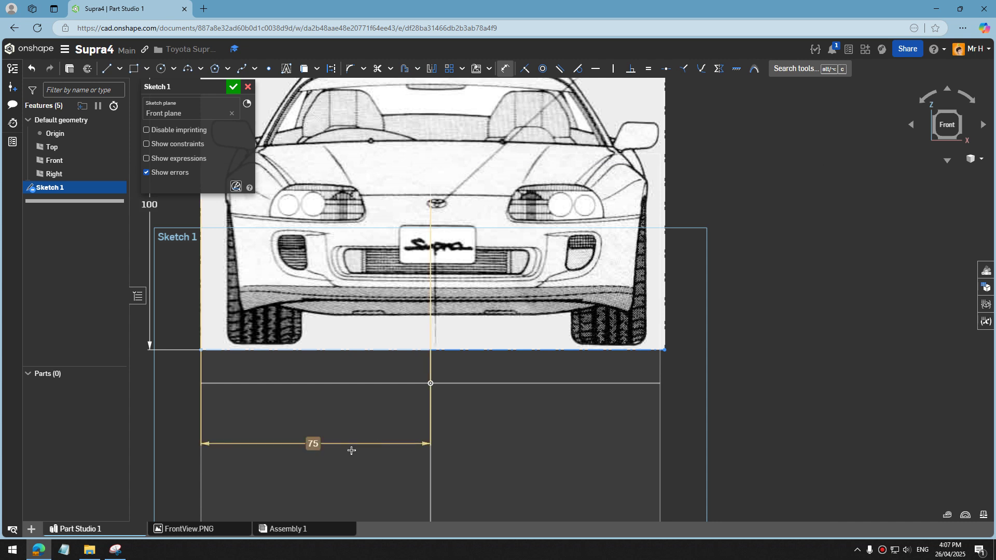
double_click(320, 445)
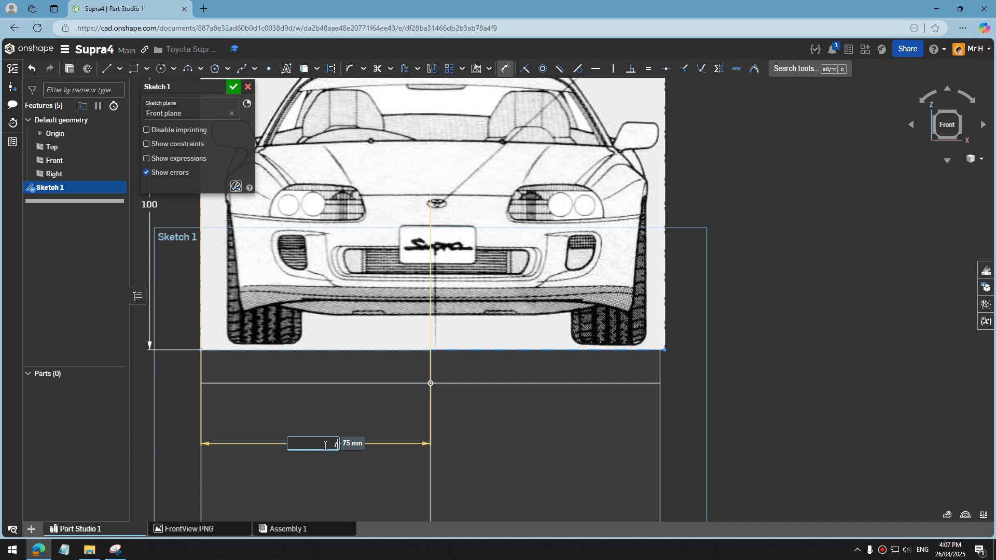
text(7)
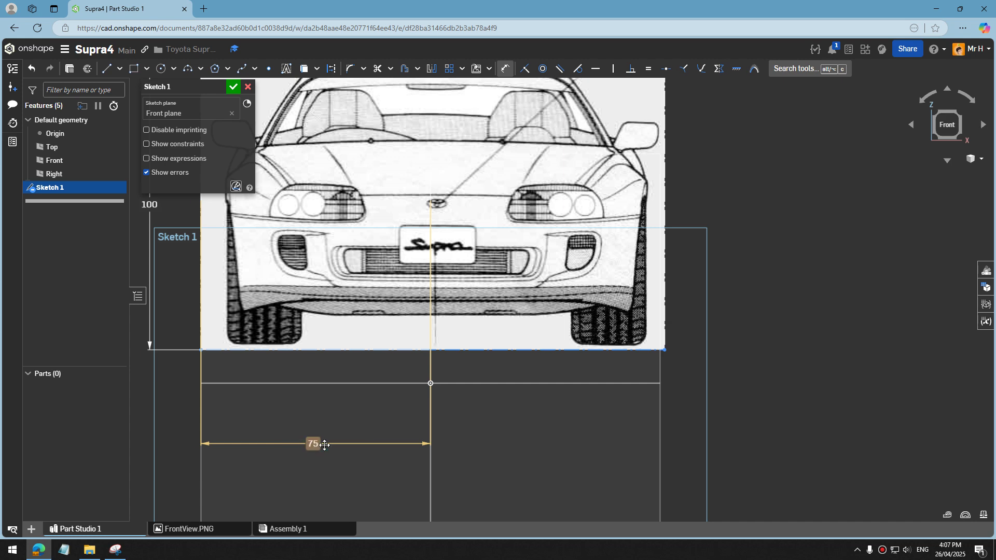
text(7)
key(Return)
scroll(502, 464, down, 3)
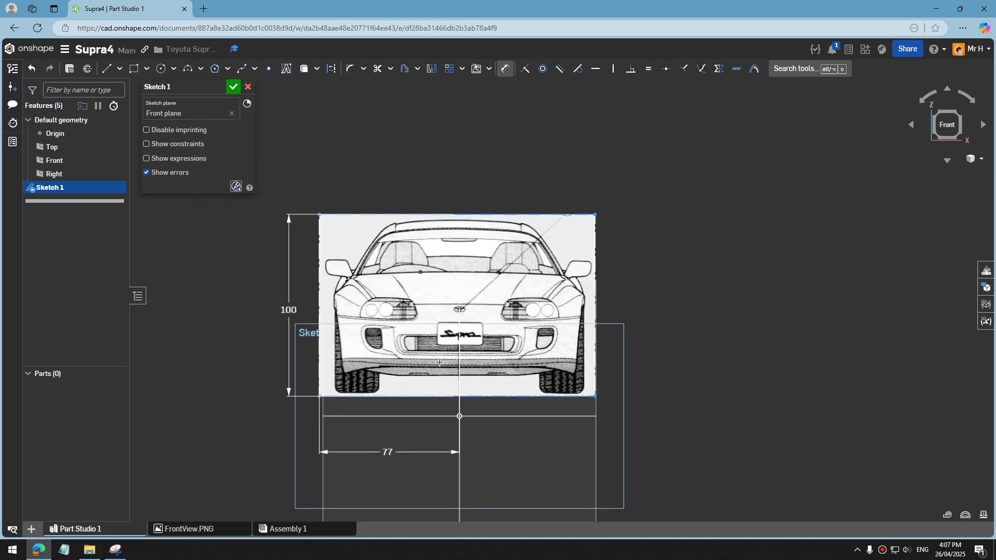
scroll(369, 392, up, 3)
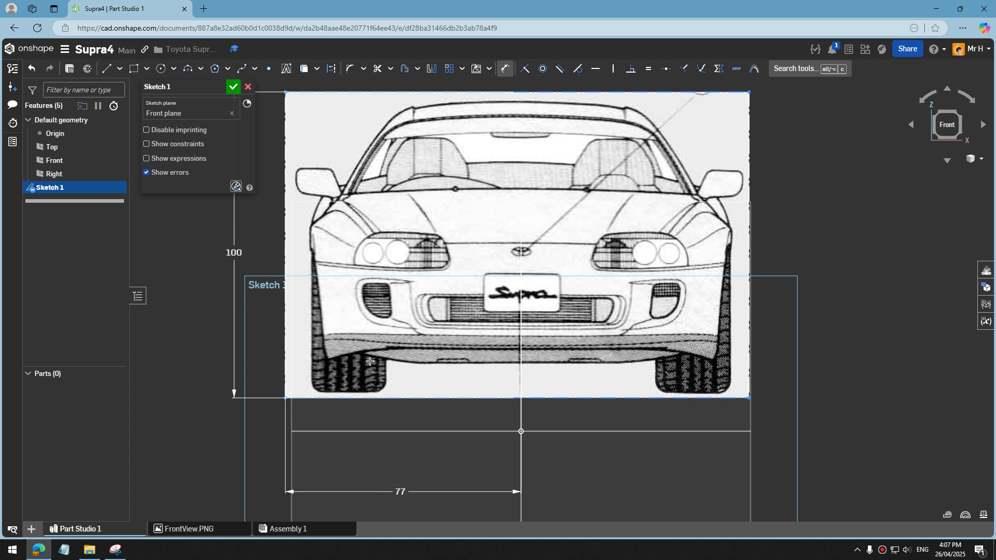
key(Escape)
Dimension the image's bottom edge 2 mm above the horizontal reference line.
key(u)
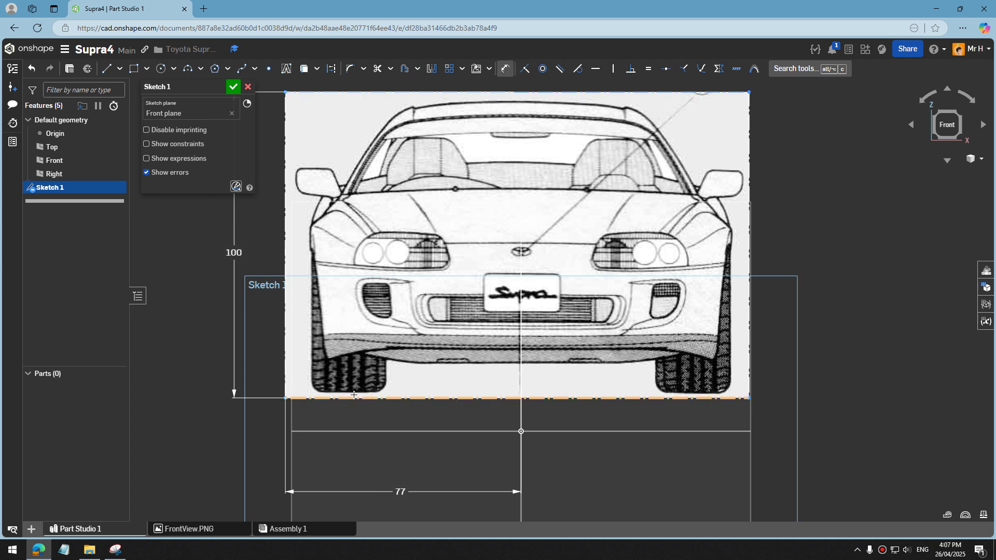
key(d)
click(362, 399)
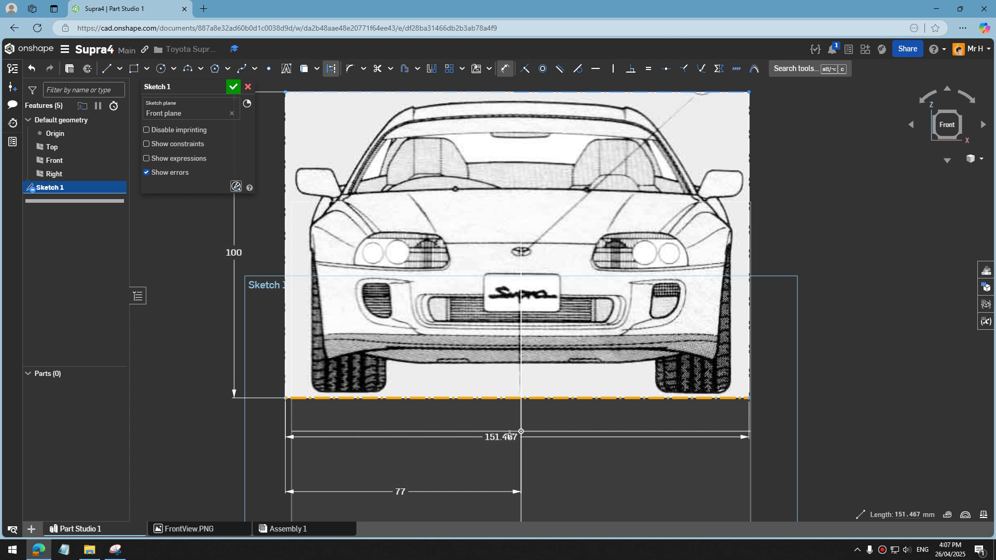
click(522, 431)
click(254, 480)
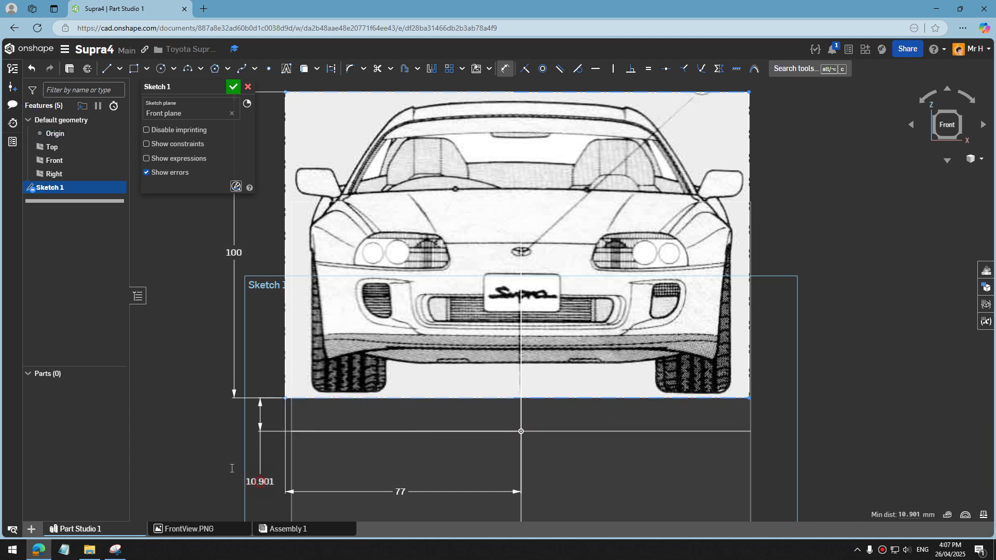
text(2)
key(Return)
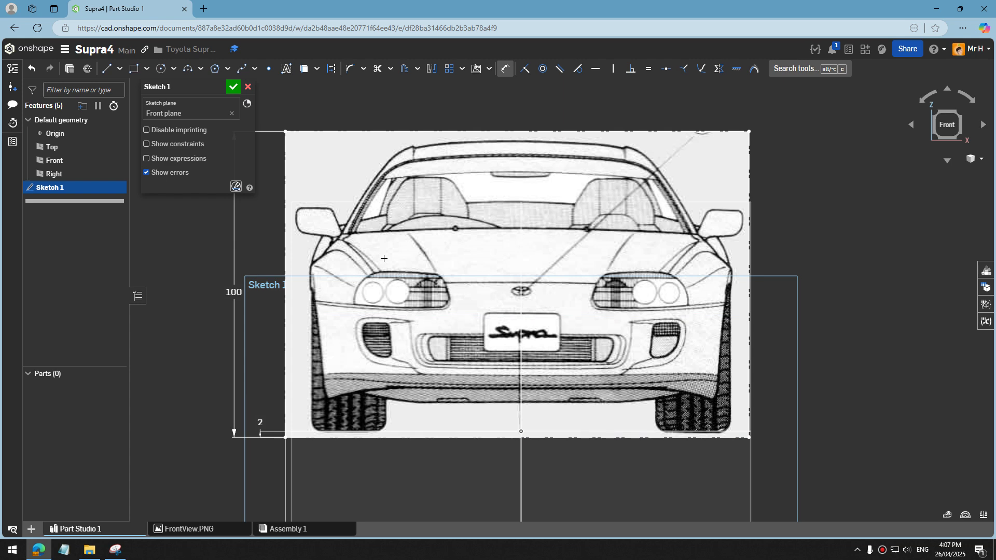
scroll(436, 264, down, 2)
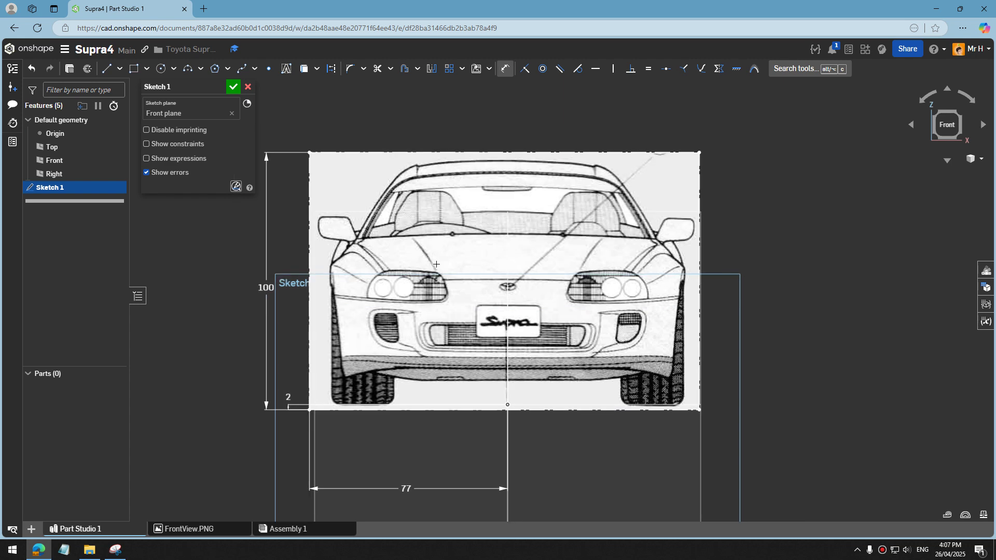
Close Sketch 1 and drag the Front plane's corners to fit the front car image.
click(233, 88)
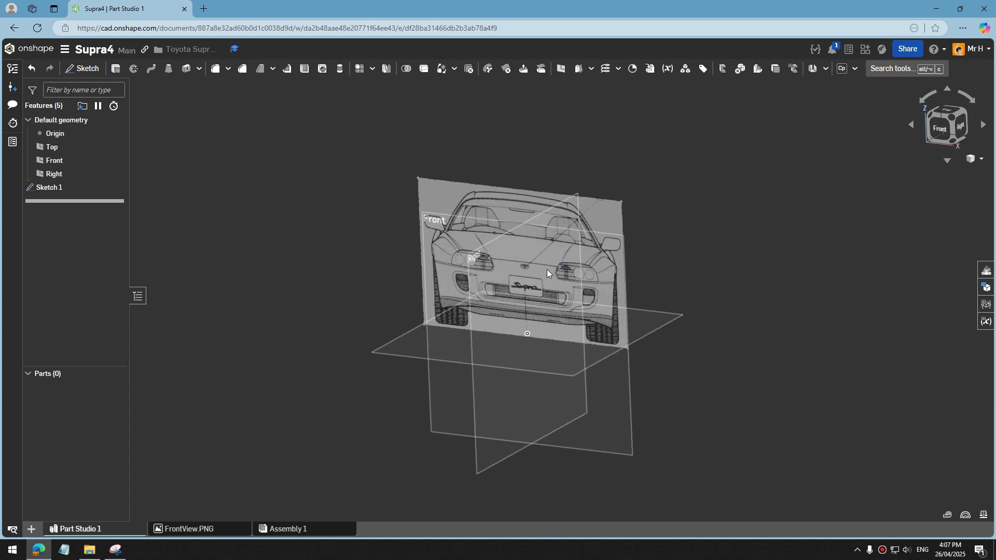
click(444, 230)
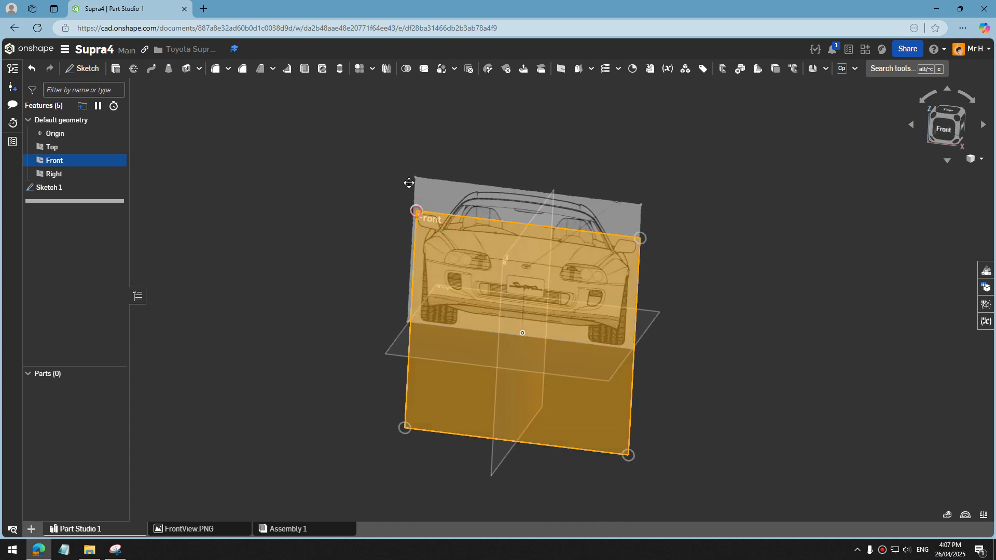
drag(410, 182, 411, 172)
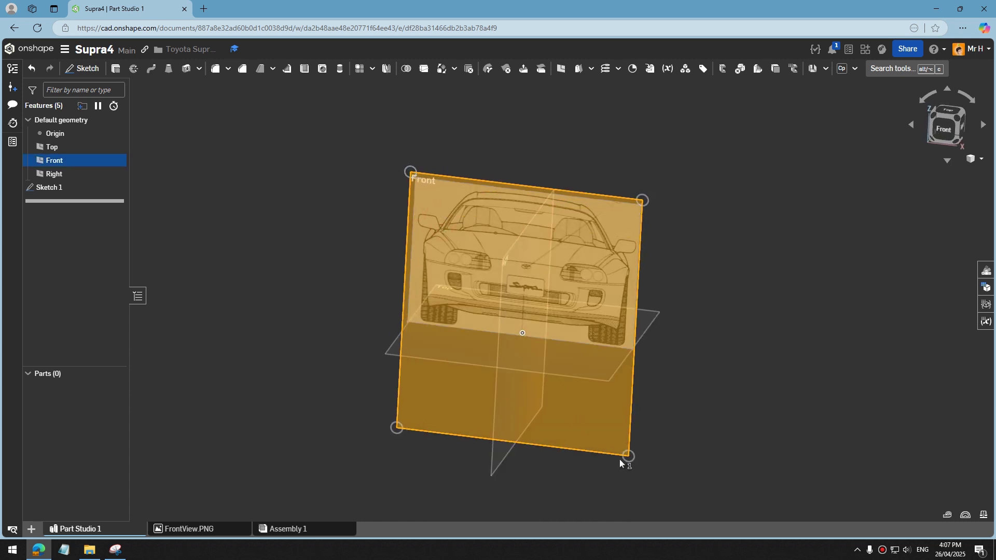
drag(622, 458, 630, 353)
right_drag(569, 219, 507, 192)
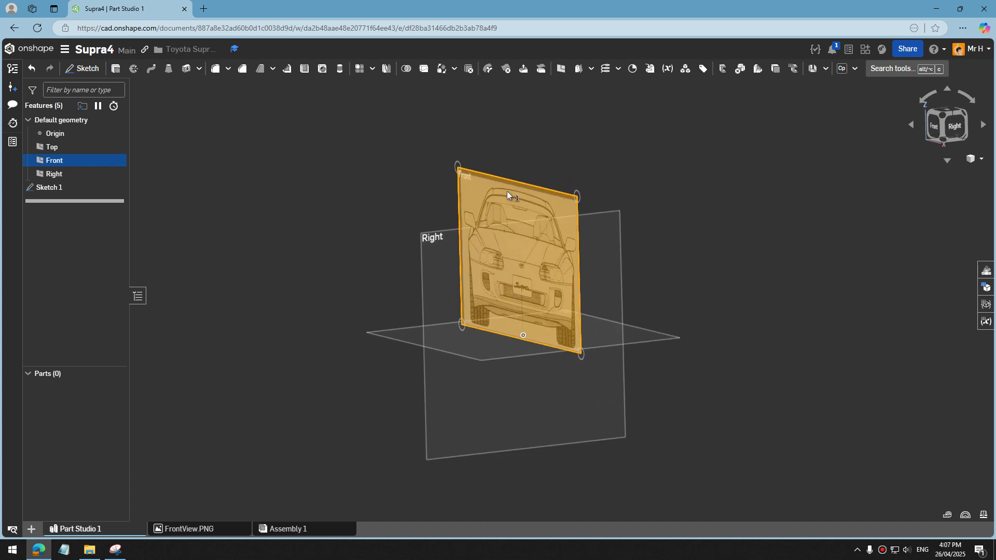
Deselect the Front plane and begin a new sketch on the Right plane.
click(302, 203)
scroll(688, 184, down, 2)
scroll(714, 188, up, 5)
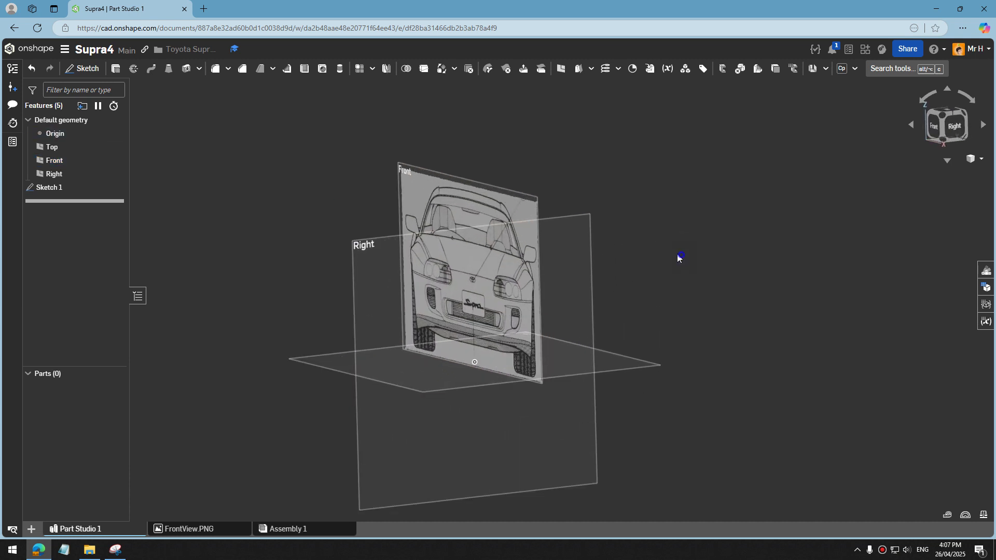
right_drag(669, 255, 675, 254)
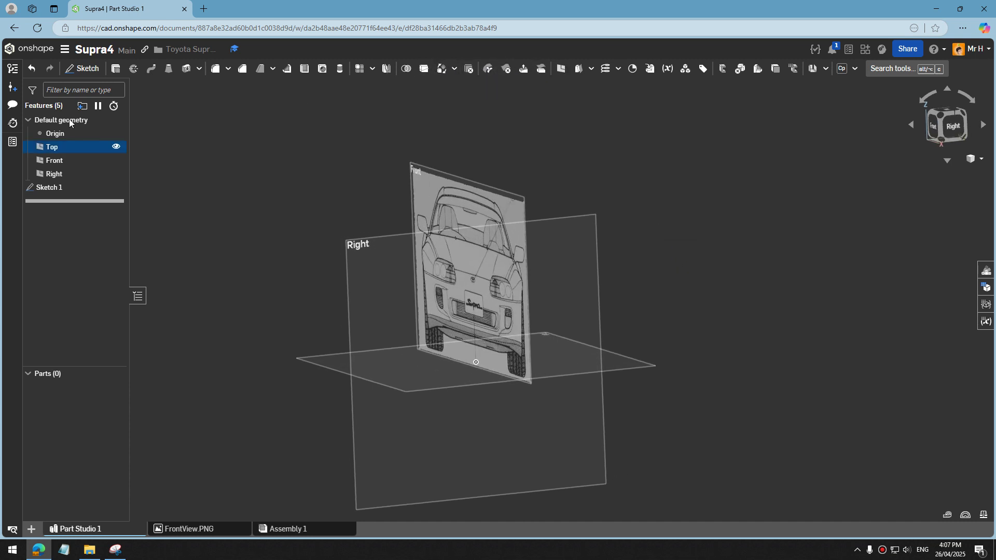
click(82, 68)
click(370, 274)
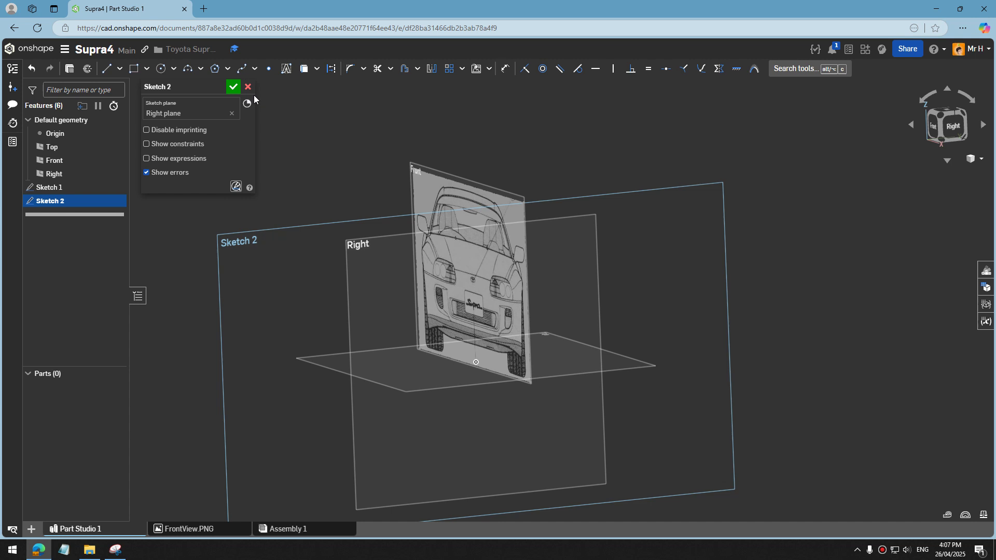
Import the SideView blueprint image file into the document.
click(490, 69)
click(500, 104)
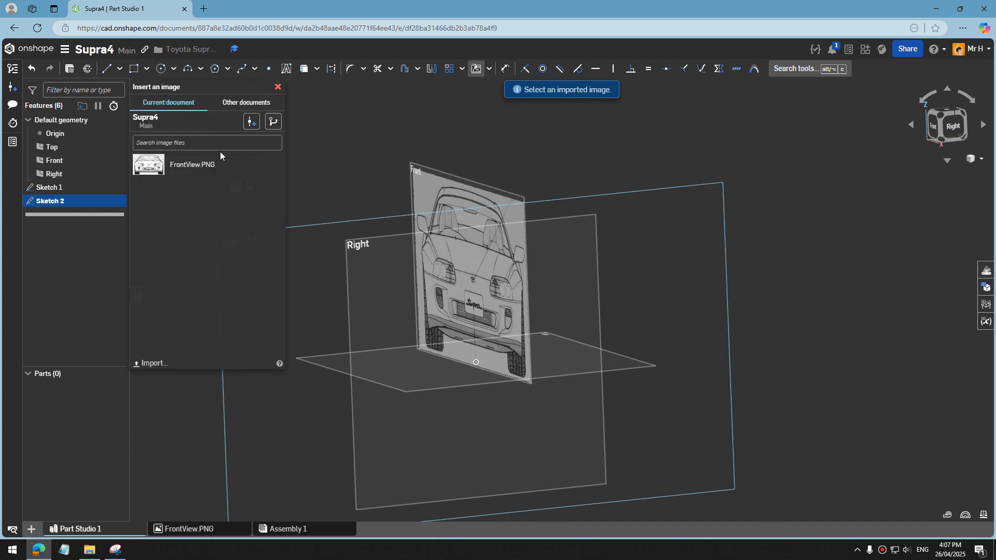
click(148, 364)
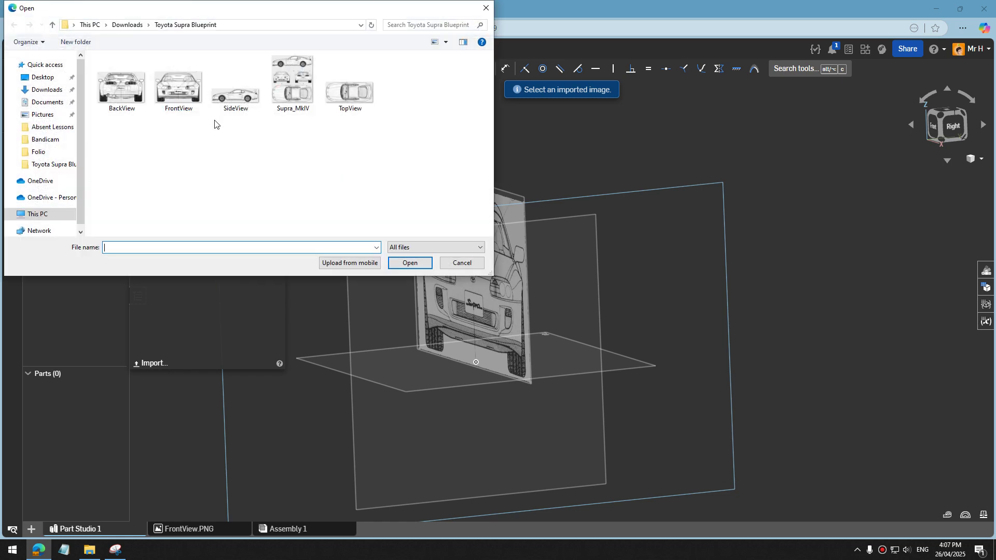
double_click(244, 98)
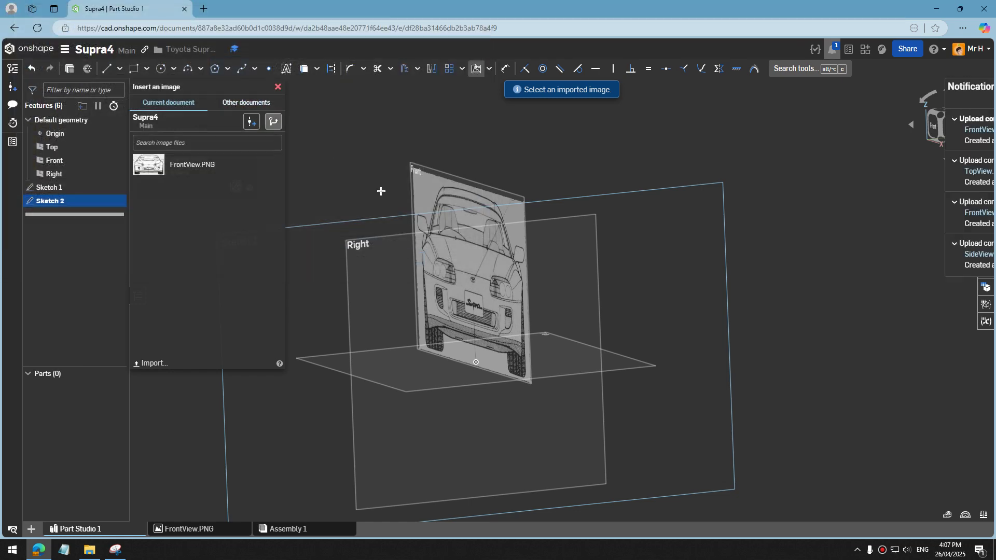
scroll(437, 284, down, 3)
scroll(585, 209, up, 3)
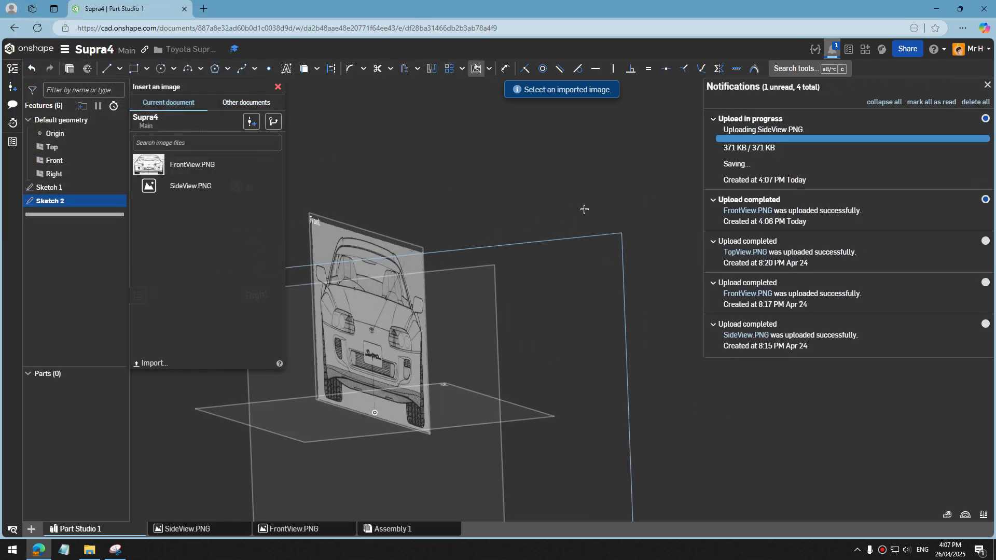
View the Right sketch plane head-on and choose SideView.PNG to insert.
right_click(429, 209)
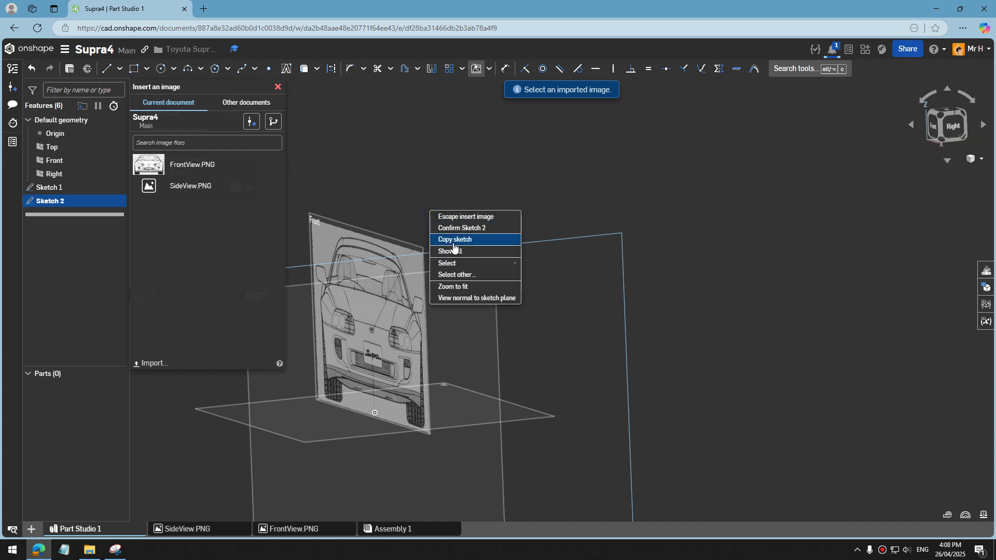
click(478, 304)
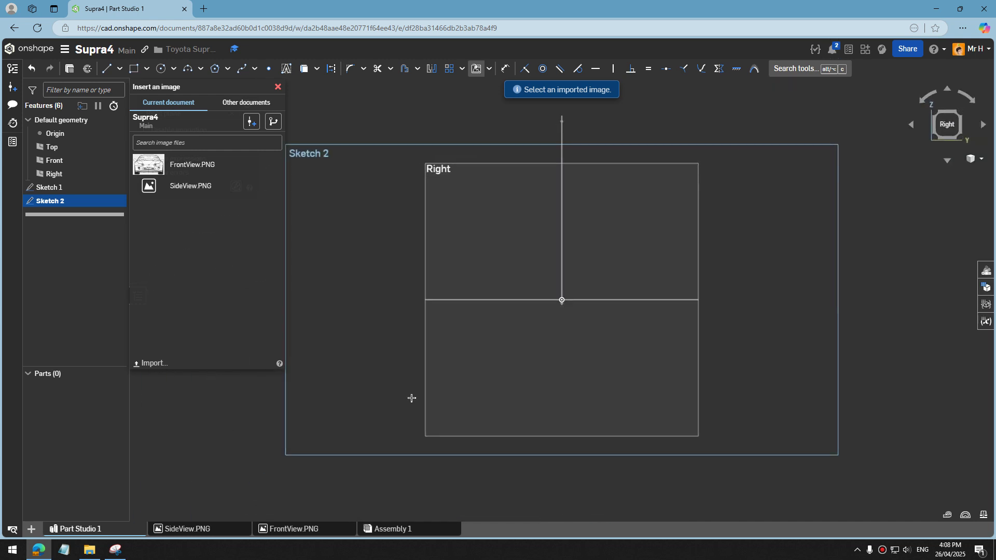
scroll(410, 398, down, 3)
scroll(692, 291, up, 2)
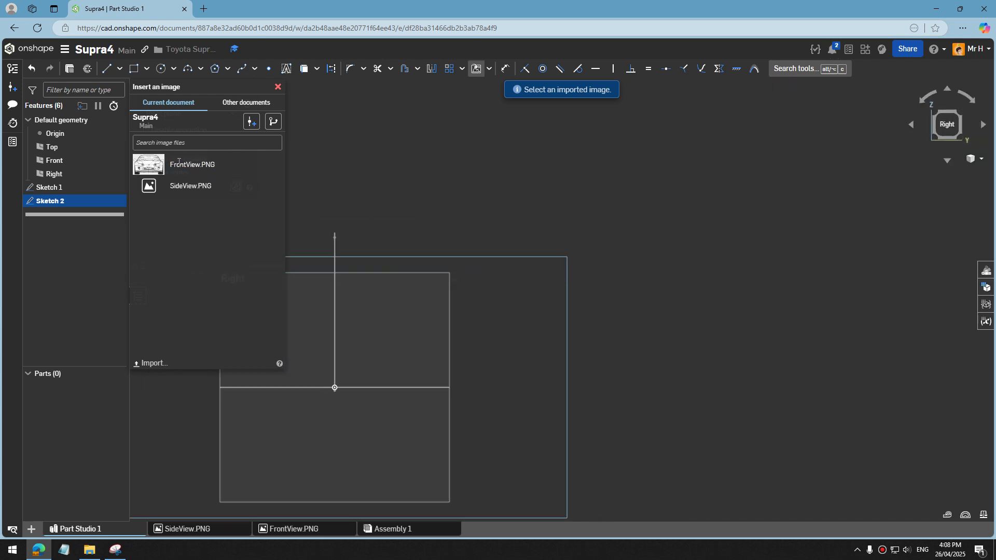
click(155, 187)
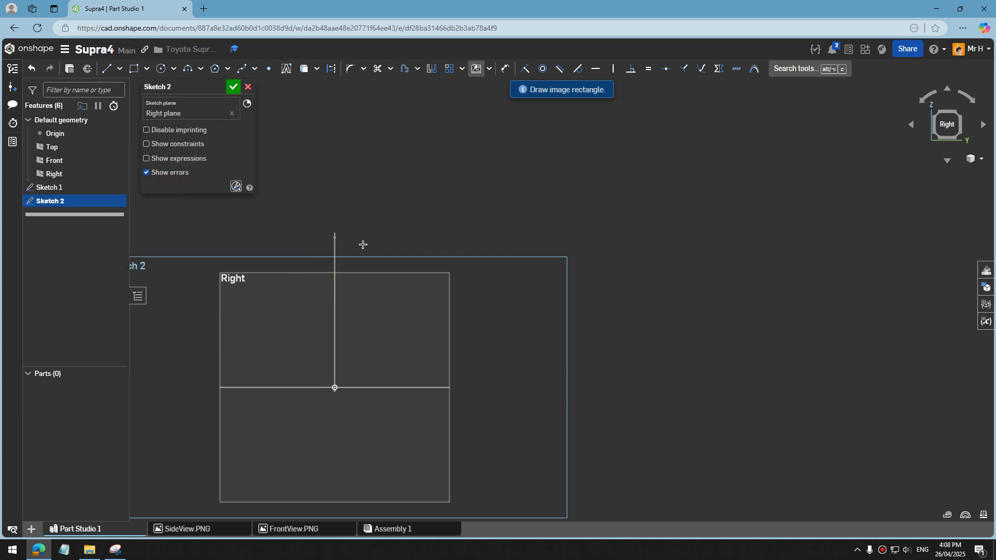
Place the side image in Sketch 2 and dimension its height at 100 mm.
click(348, 175)
click(623, 358)
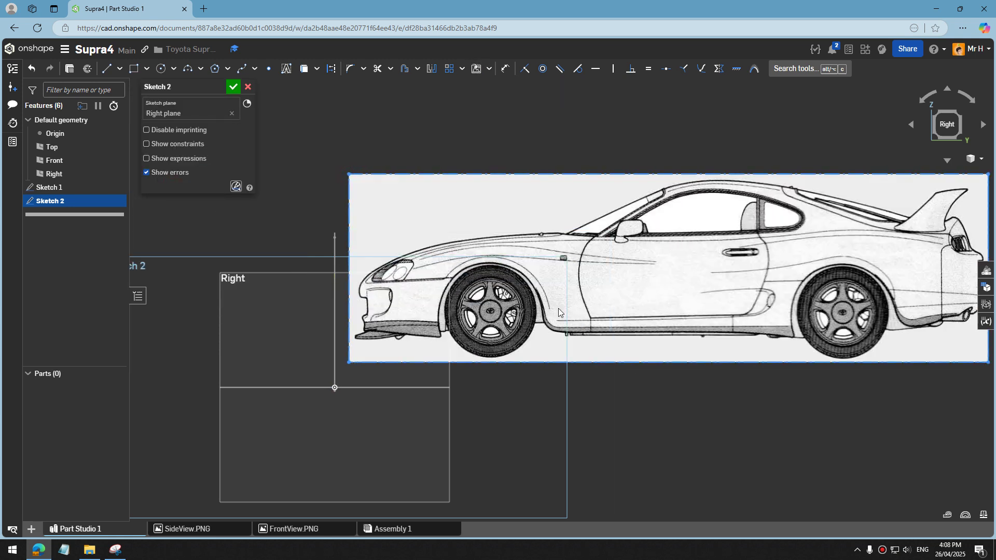
key(u)
click(398, 361)
key(d)
click(395, 175)
click(309, 267)
text(10)
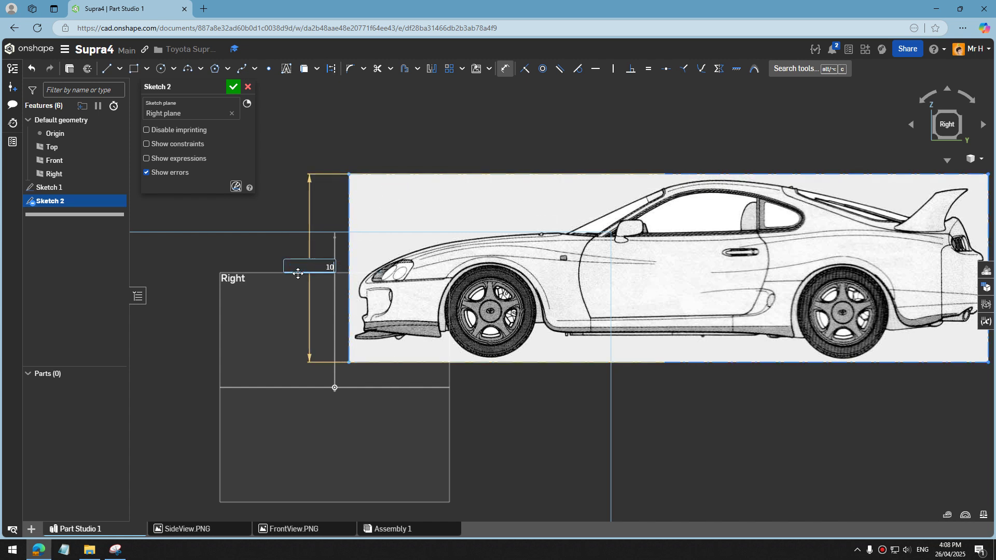
text(0)
key(Return)
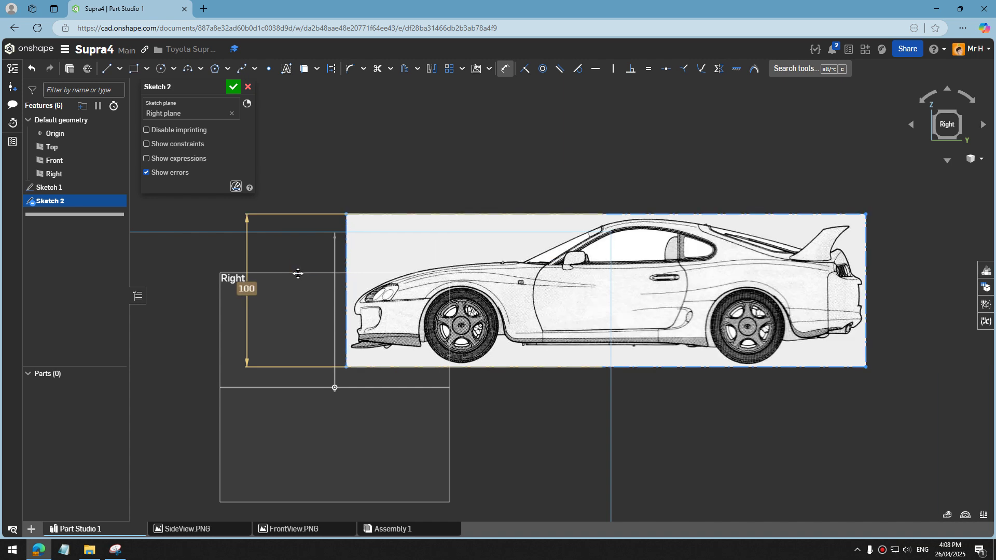
scroll(454, 360, up, 2)
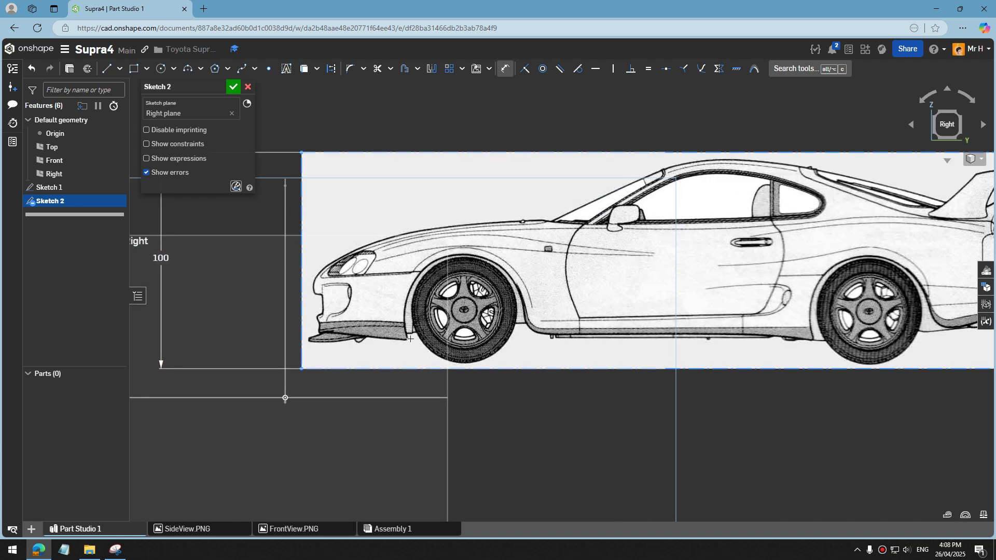
Set a 2 mm gap between the image's bottom edge and the horizontal reference line.
click(384, 369)
click(363, 398)
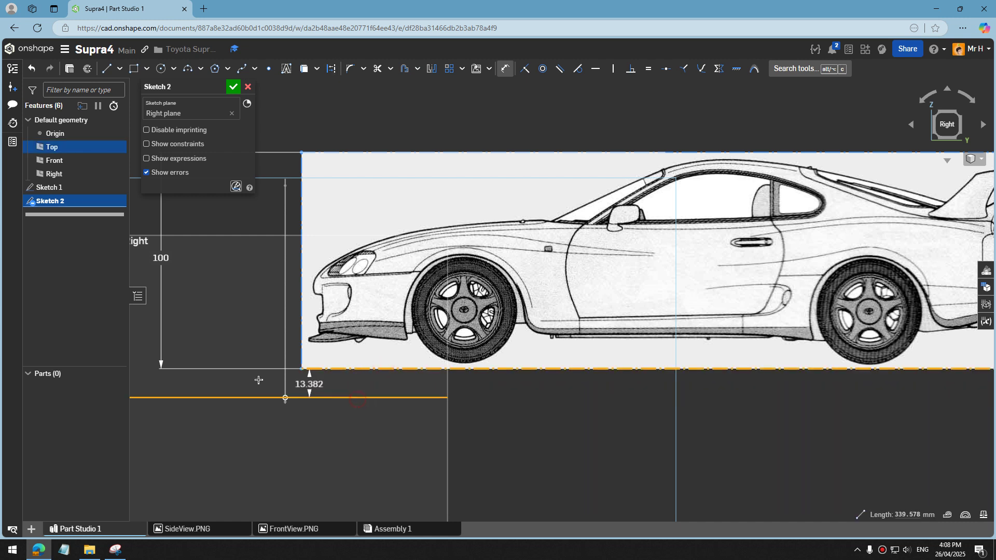
click(234, 439)
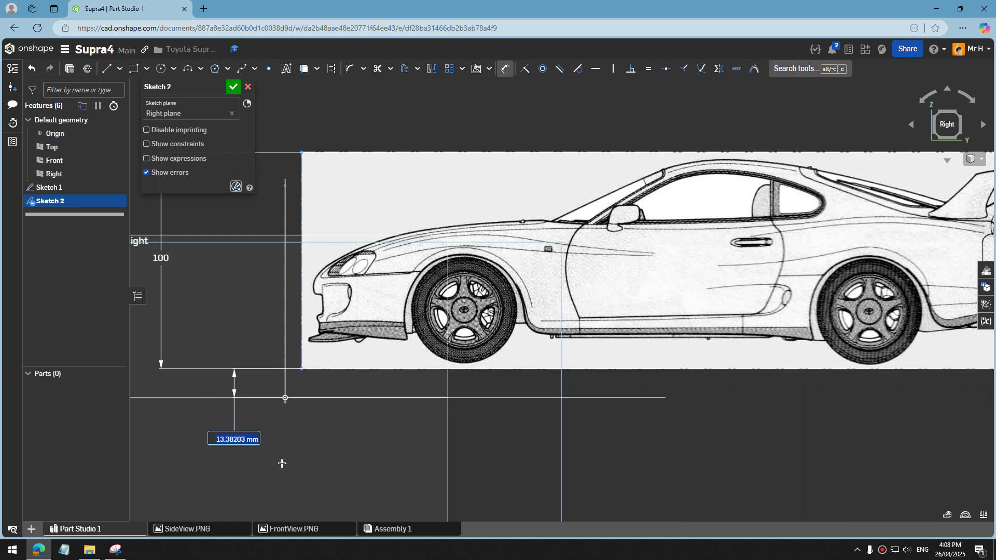
text(2)
key(Return)
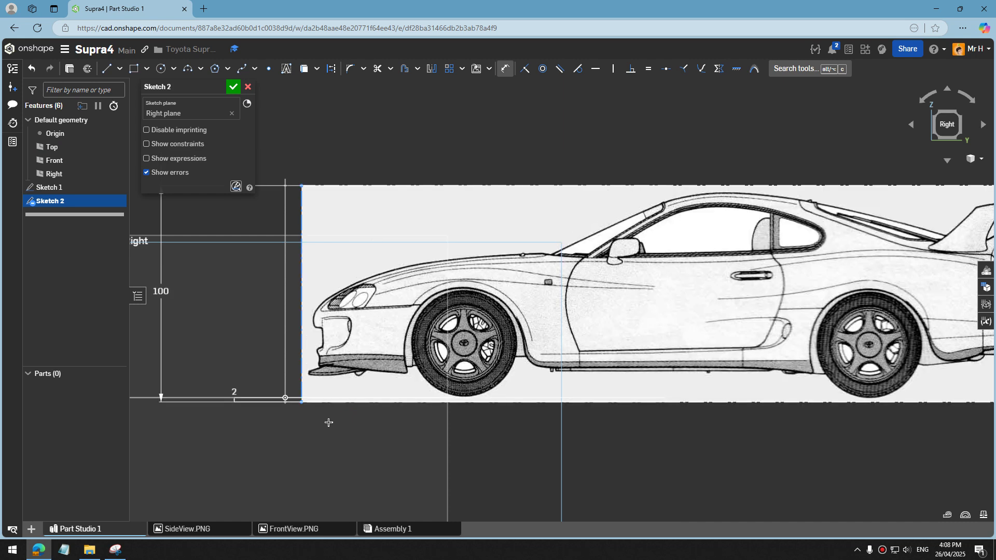
scroll(321, 320, down, 3)
scroll(376, 284, up, 5)
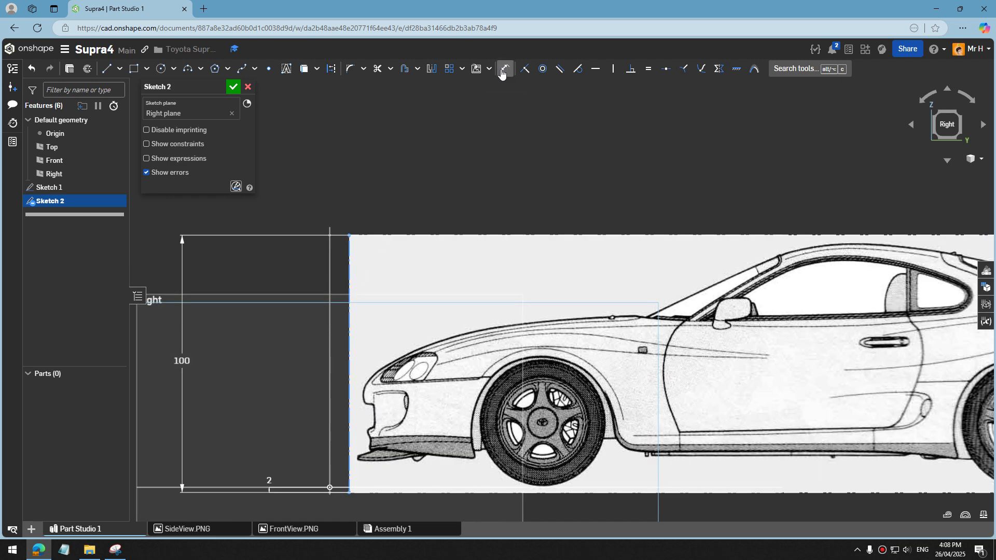
Dimension the 100 mm vertical line 5 mm from the Sketch 1 line.
click(349, 371)
key(d)
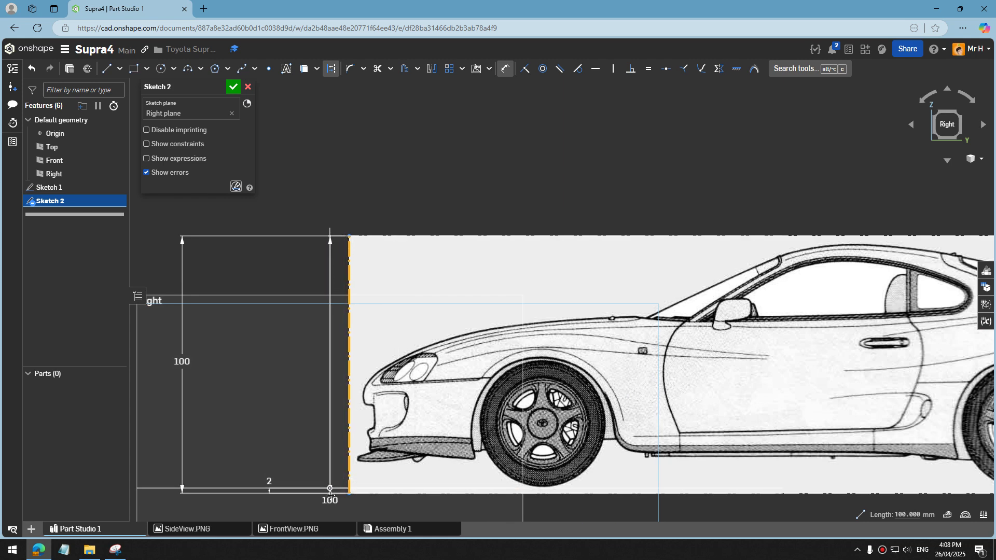
click(330, 480)
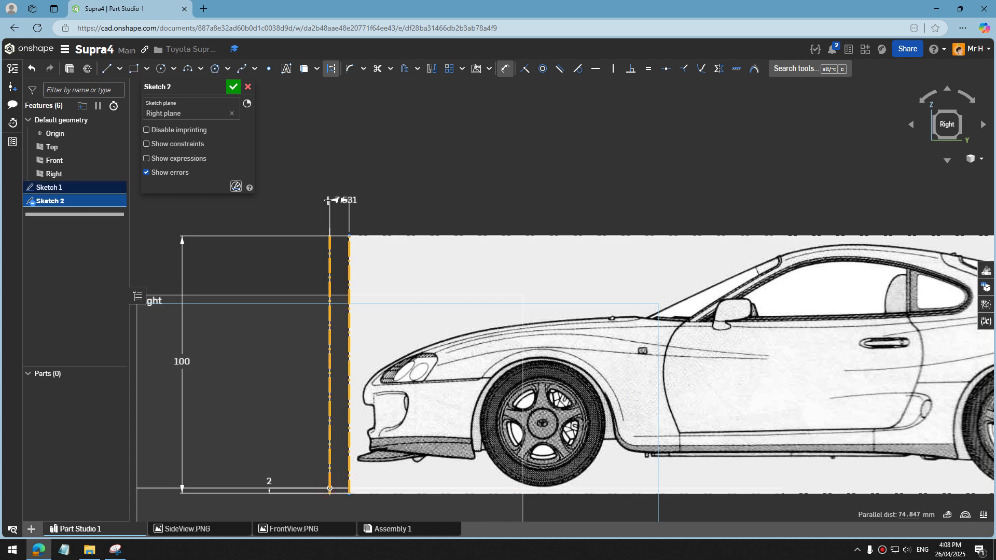
click(366, 201)
key(BackSpace)
text(5)
key(Return)
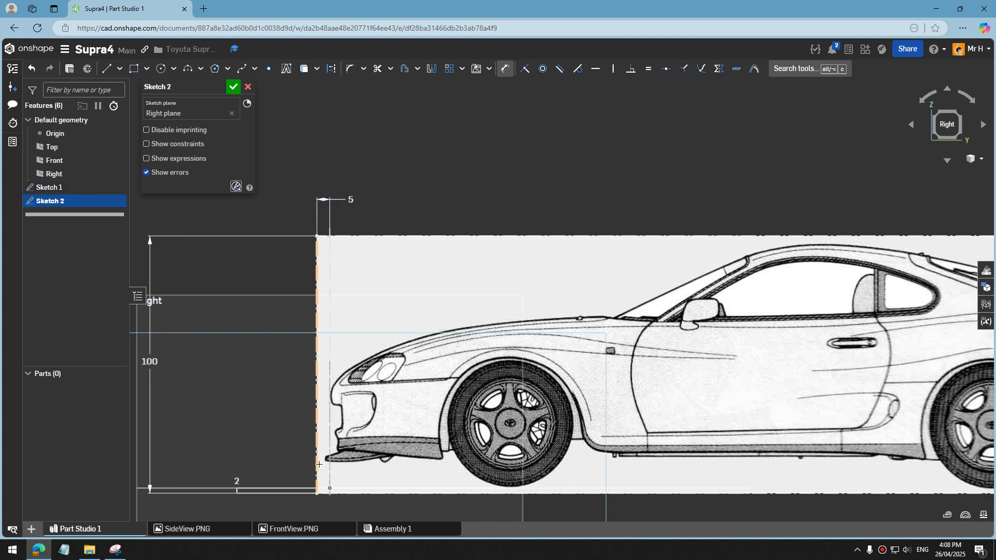
scroll(319, 464, up, 3)
scroll(354, 401, down, 3)
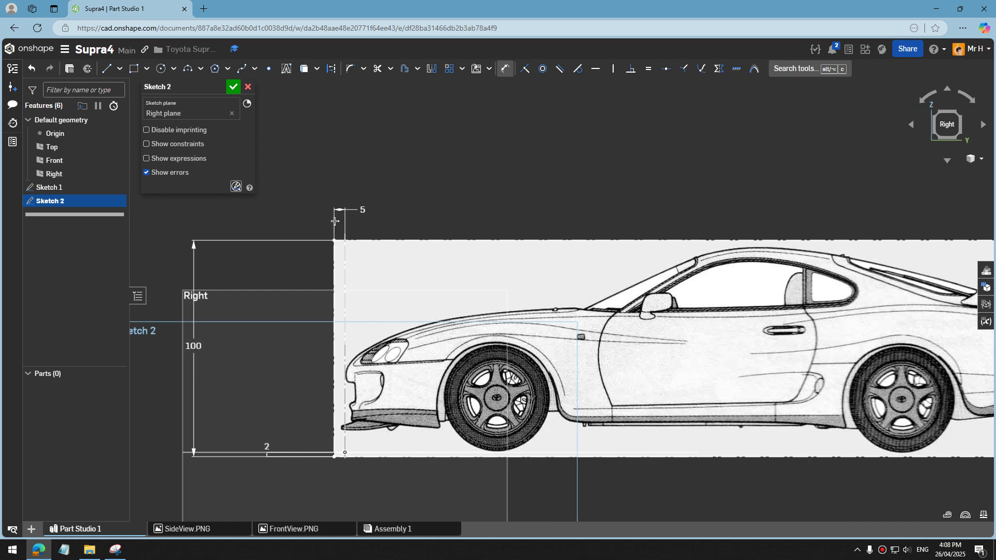
Close Sketch 2 and drag the Right plane's corners to fit the side-view car.
click(234, 87)
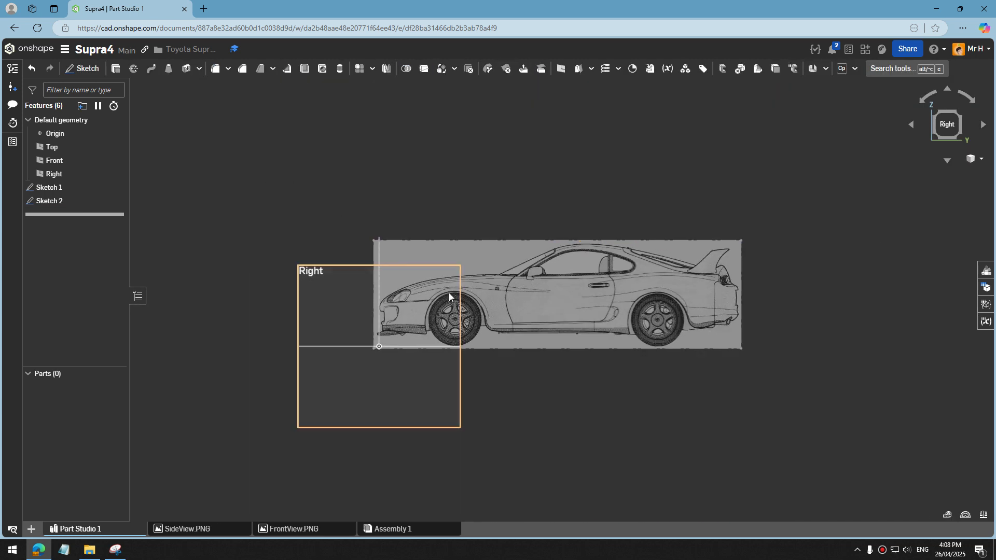
click(334, 281)
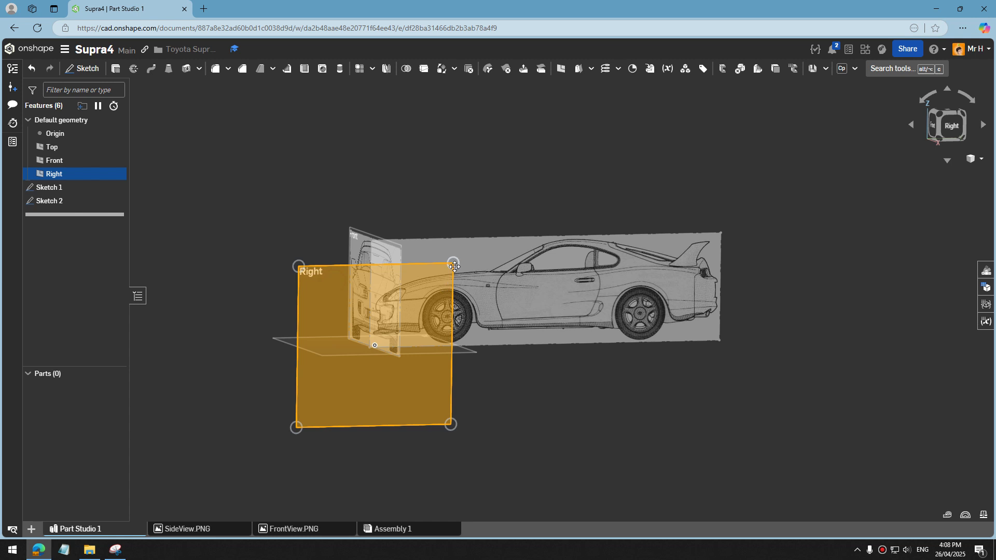
drag(454, 266, 728, 227)
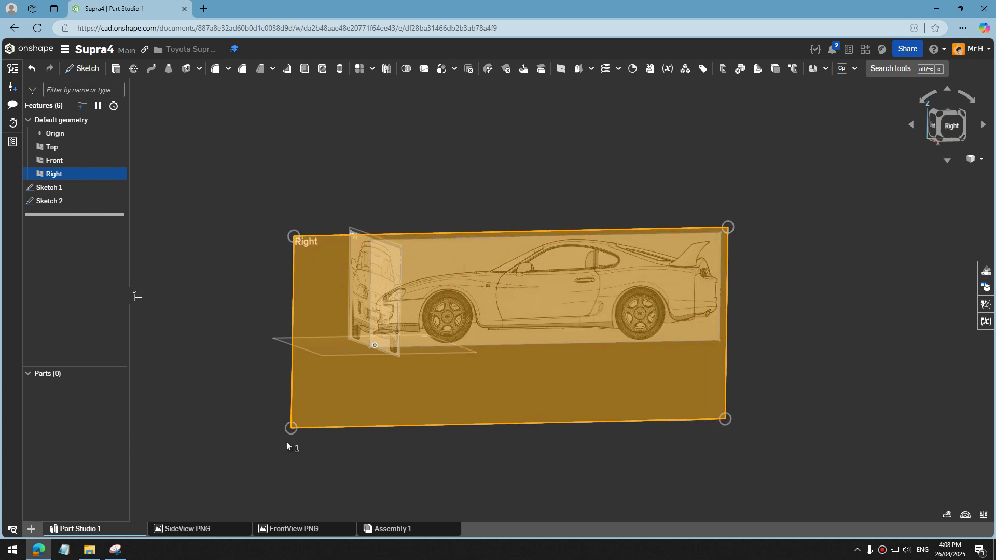
right_drag(286, 441, 308, 418)
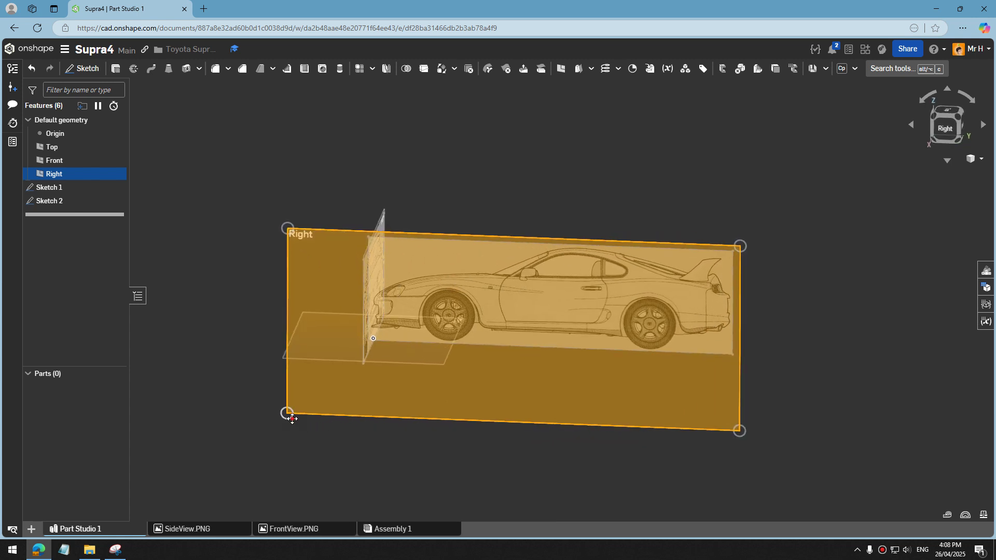
drag(292, 419, 363, 346)
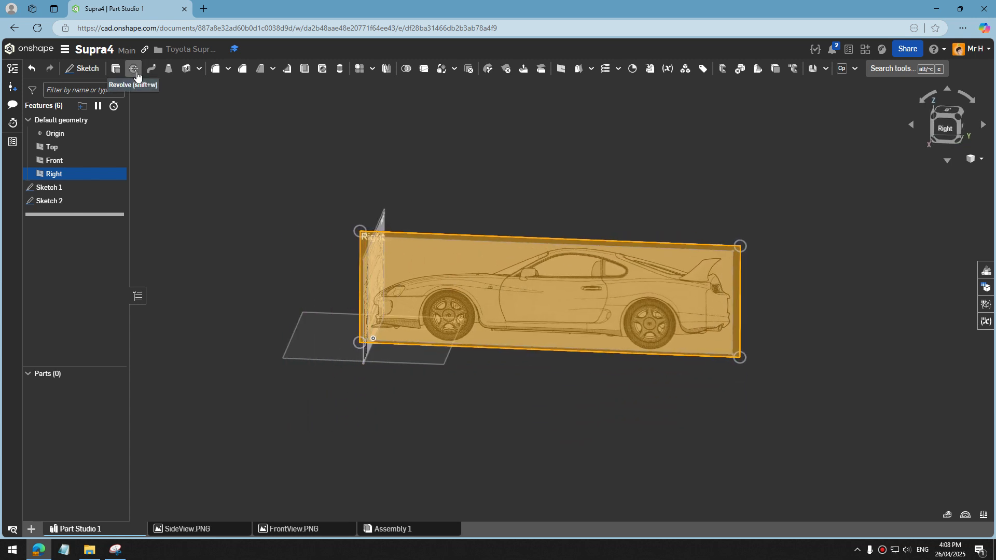
click(537, 452)
right_drag(537, 451, 550, 429)
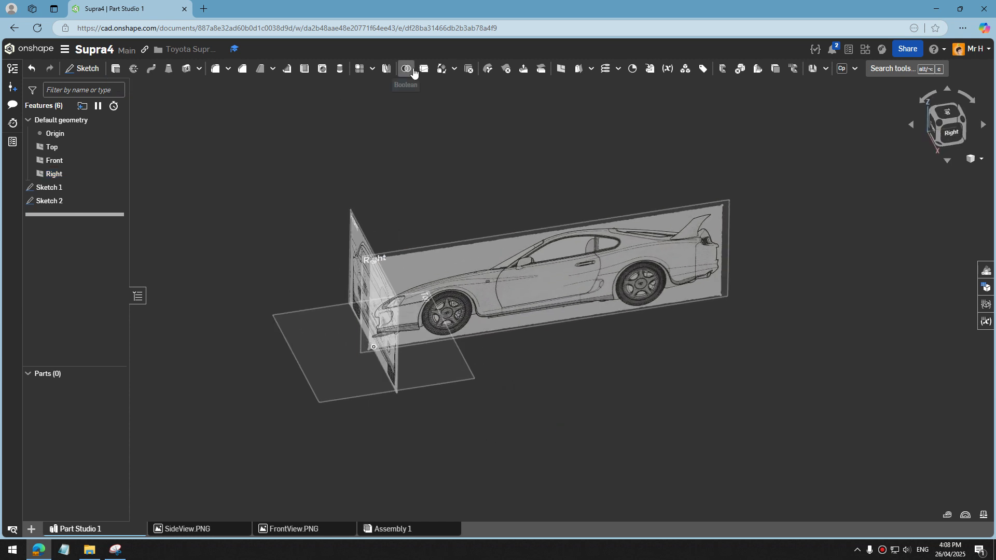
Start Sketch 3 on the Top plane and view it straight down.
click(83, 70)
click(415, 380)
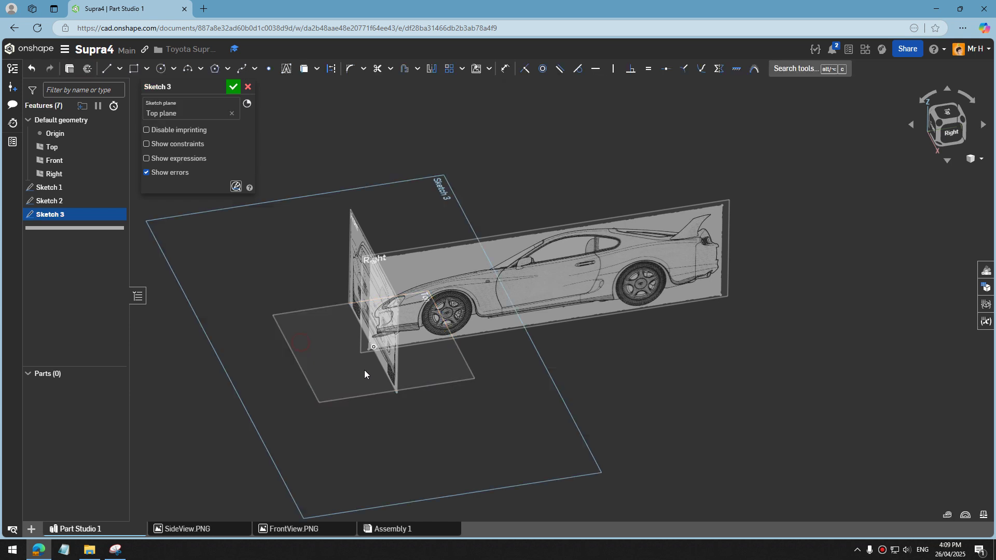
right_click(491, 385)
click(518, 472)
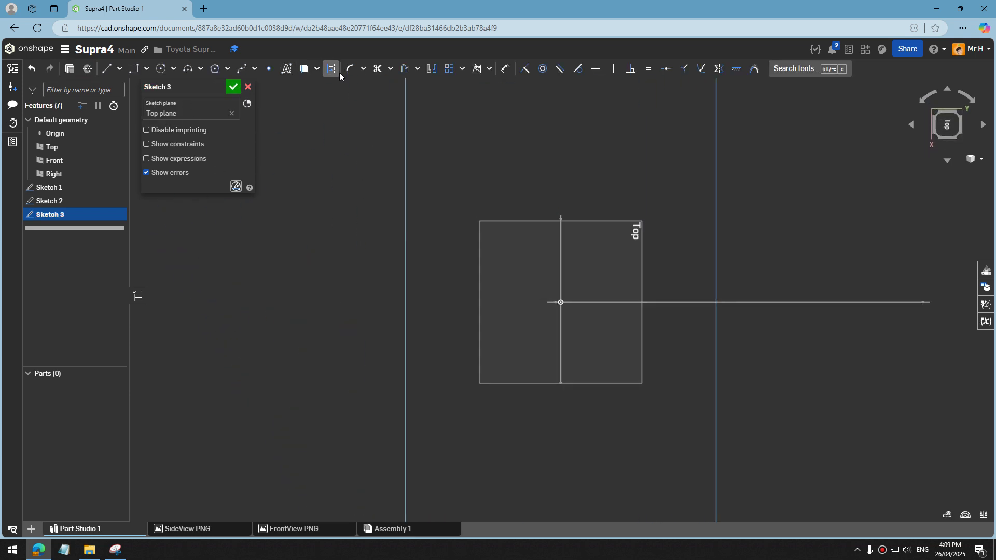
Import the TopView blueprint image file into the document.
click(490, 69)
click(499, 104)
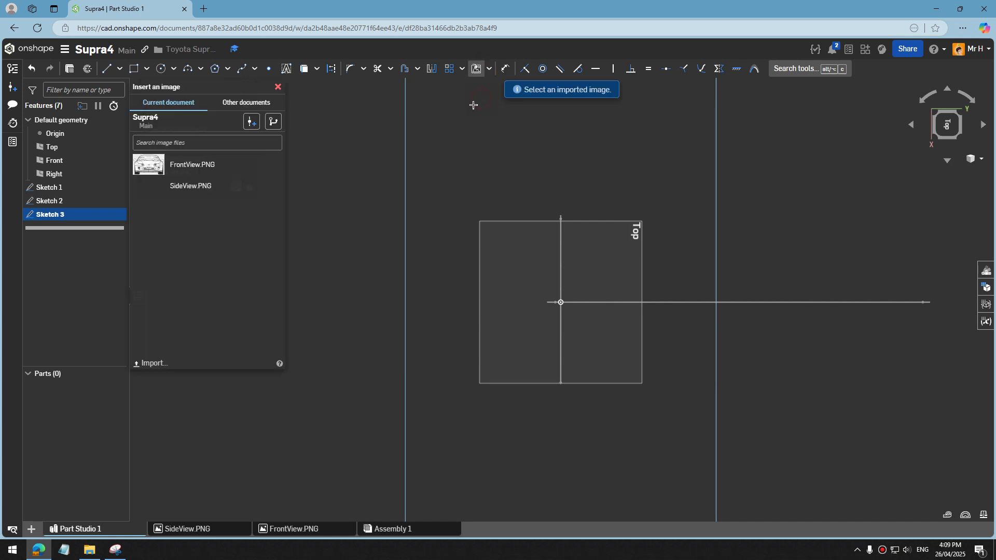
click(152, 364)
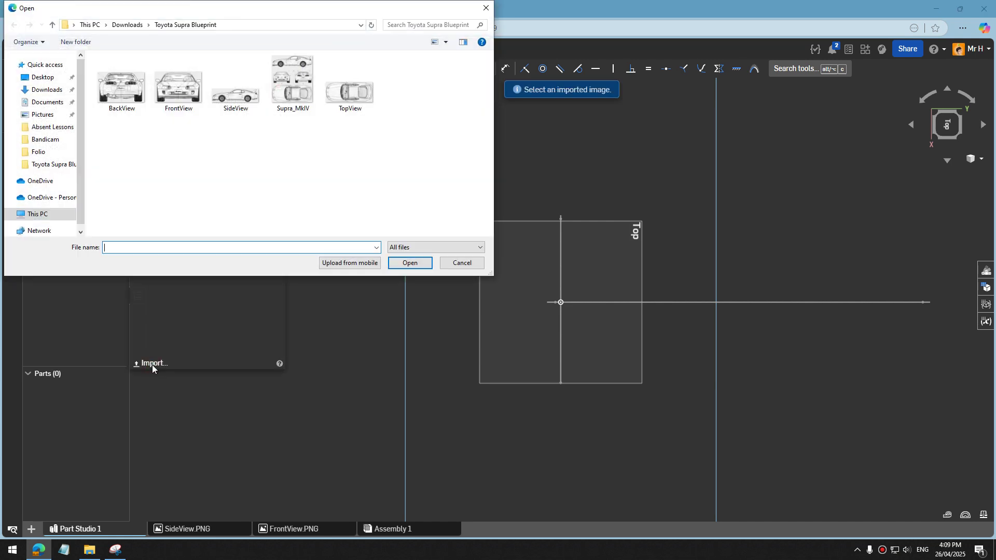
double_click(350, 92)
scroll(344, 226, down, 5)
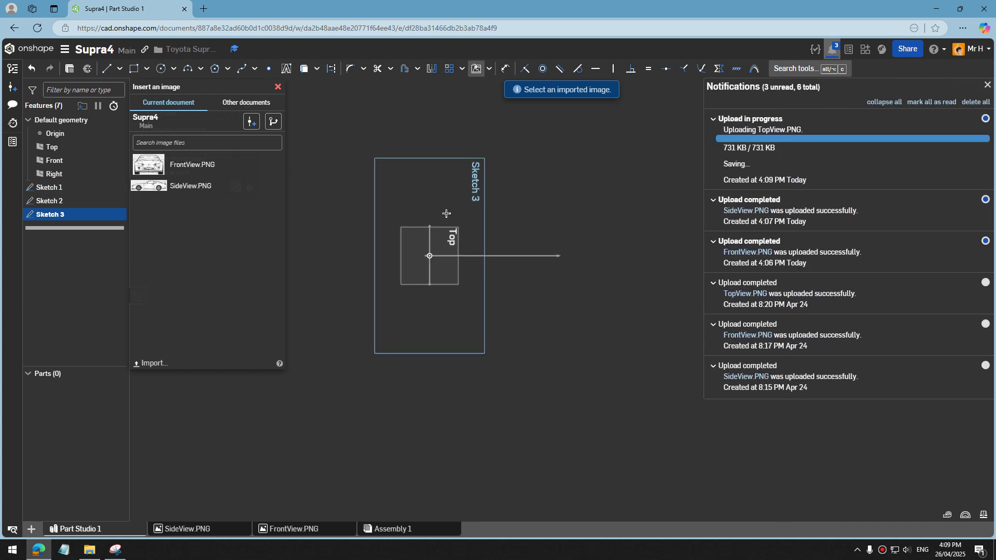
scroll(425, 268, up, 3)
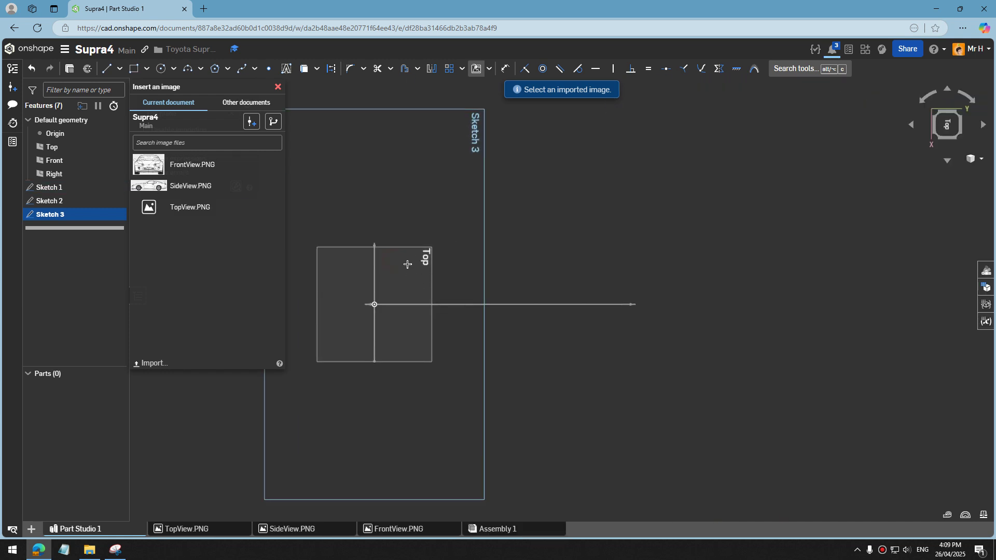
Place TopView.PNG in Sketch 3 by setting its two corners.
click(179, 207)
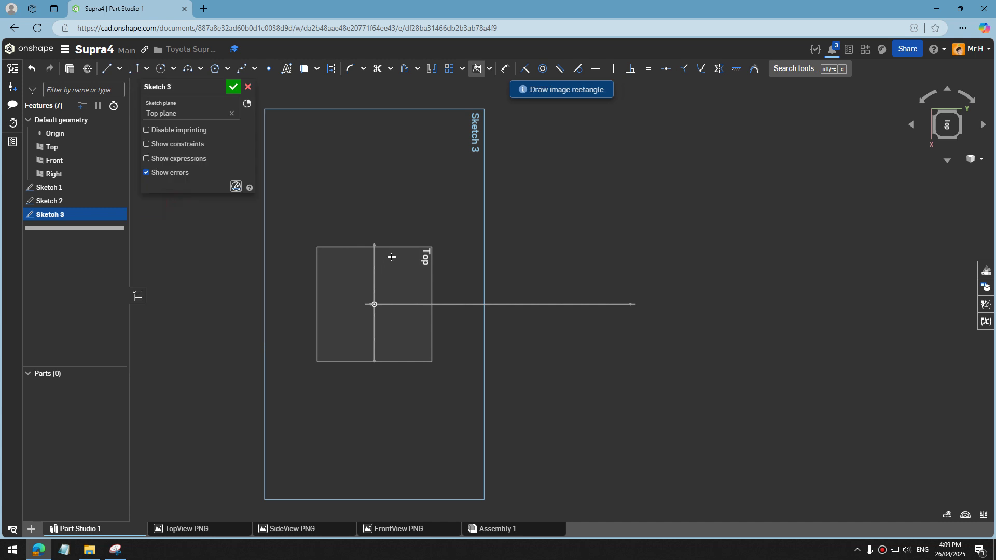
click(391, 256)
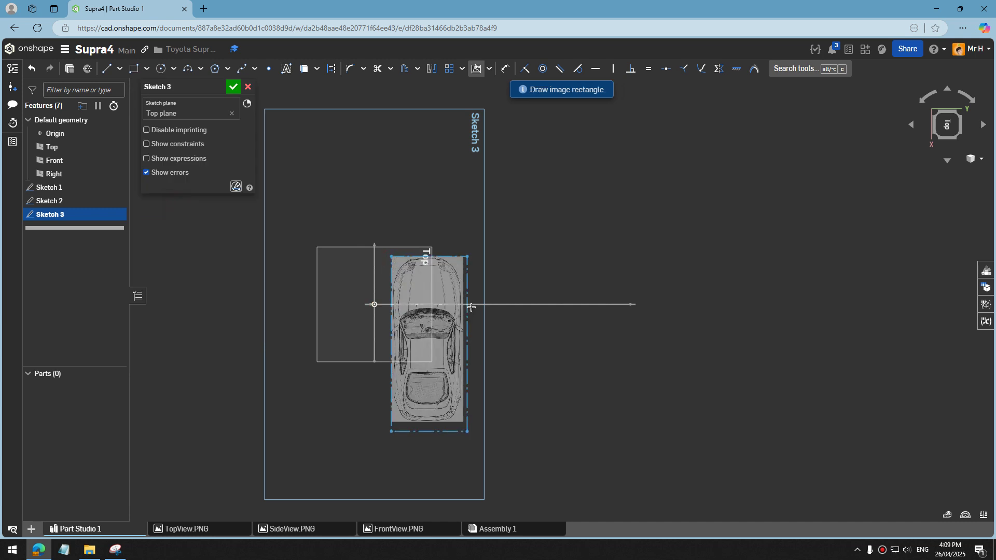
click(536, 325)
scroll(423, 280, up, 2)
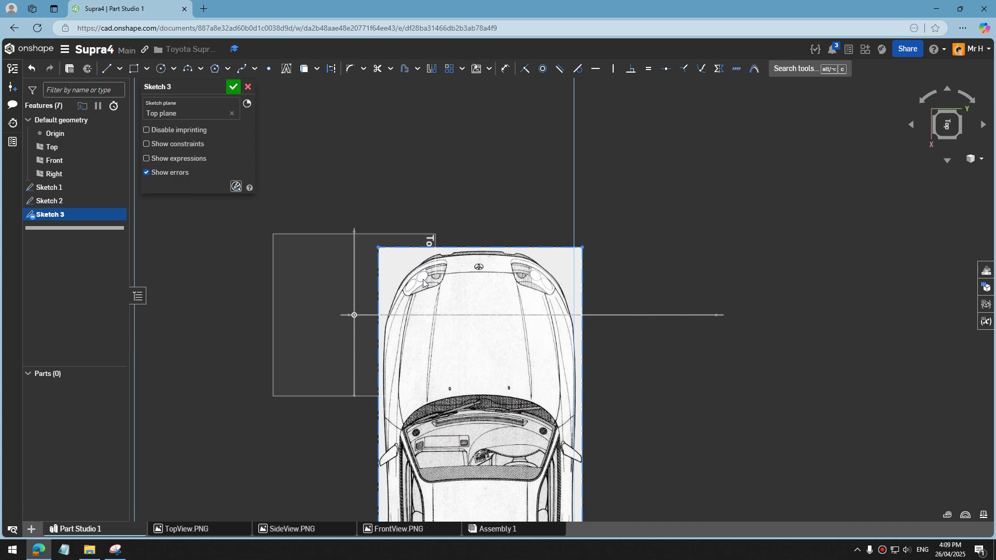
Dimension the image's top edge at 188.452 mm.
key(d)
click(435, 248)
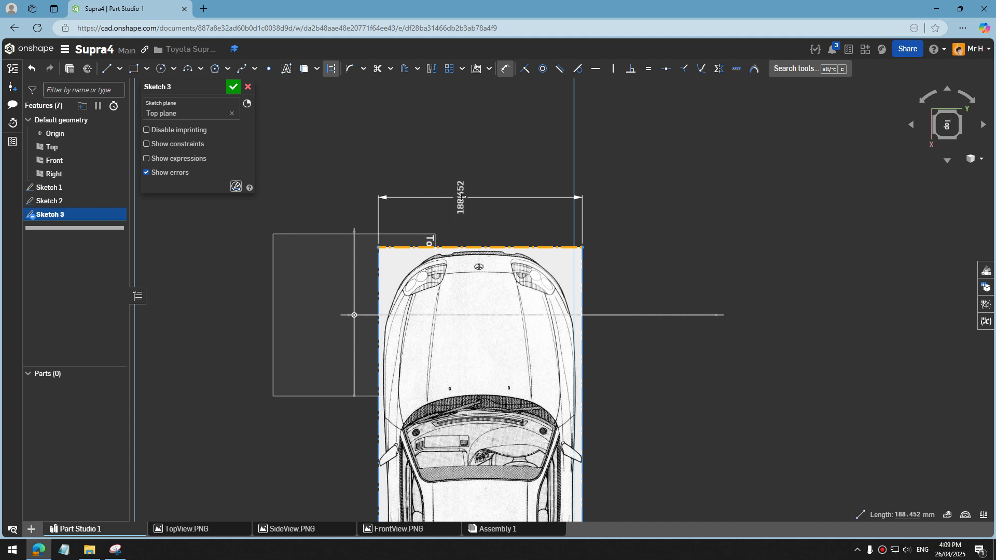
click(475, 205)
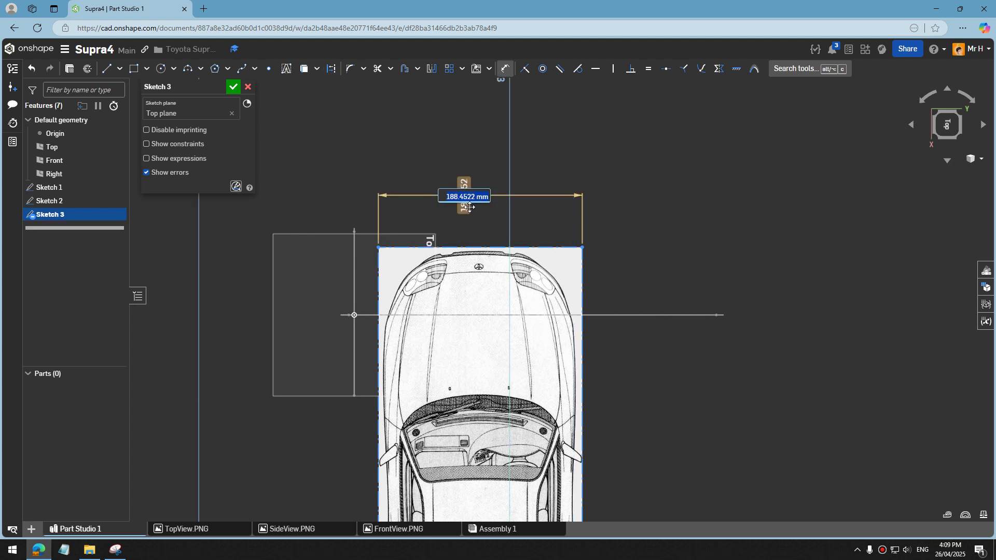
key(Return)
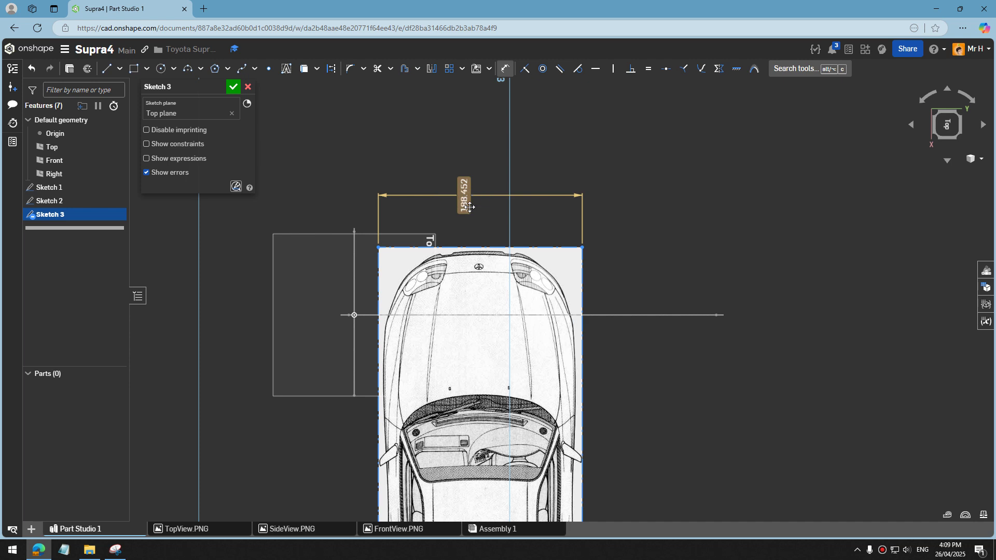
scroll(397, 291, up, 2)
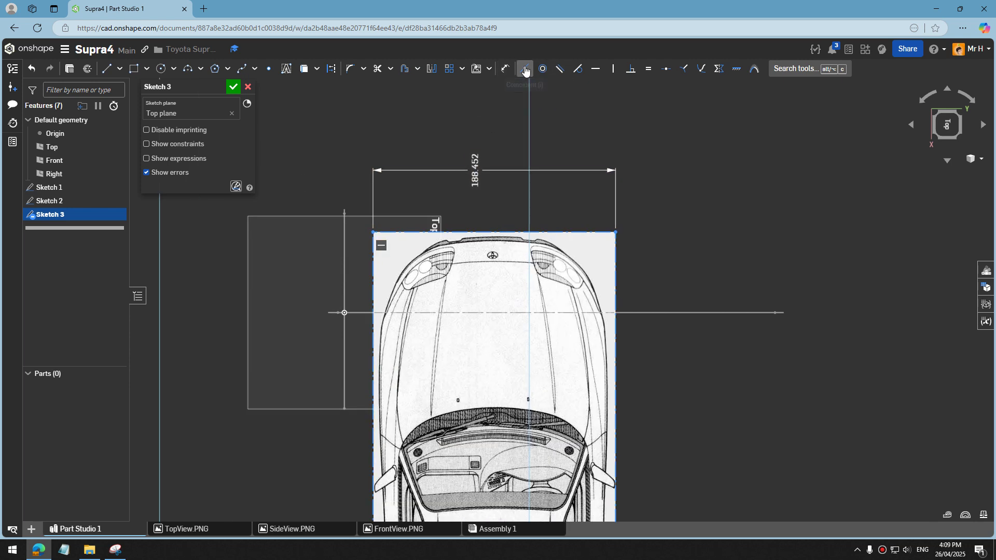
Add an angle dimension between the image's left edge and the horizontal line, changing 90° to 0°.
click(372, 254)
click(359, 313)
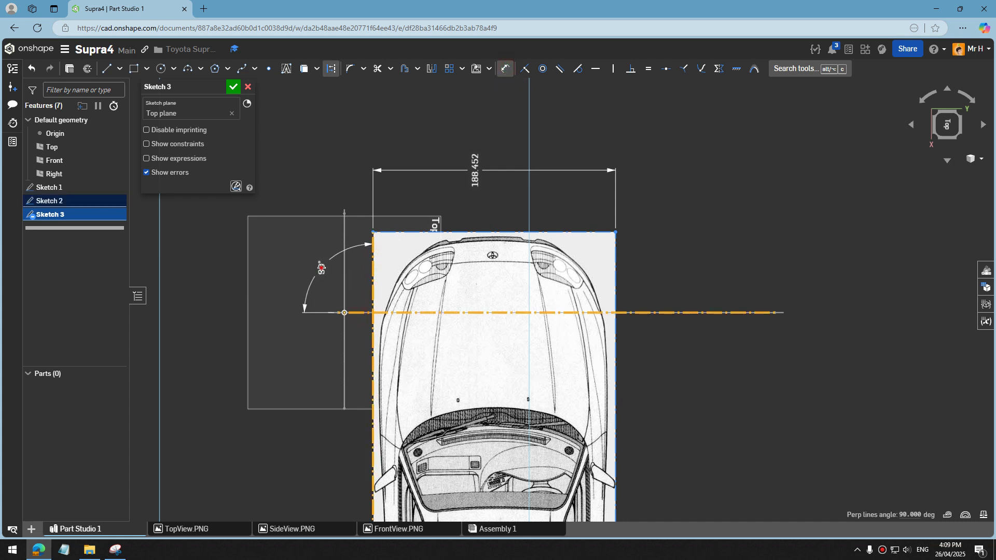
click(321, 268)
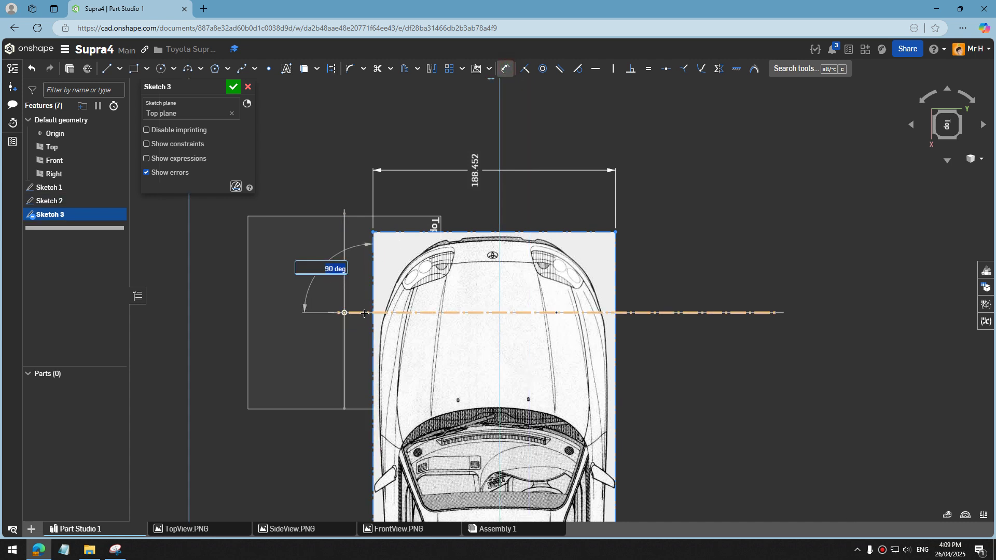
key(Return)
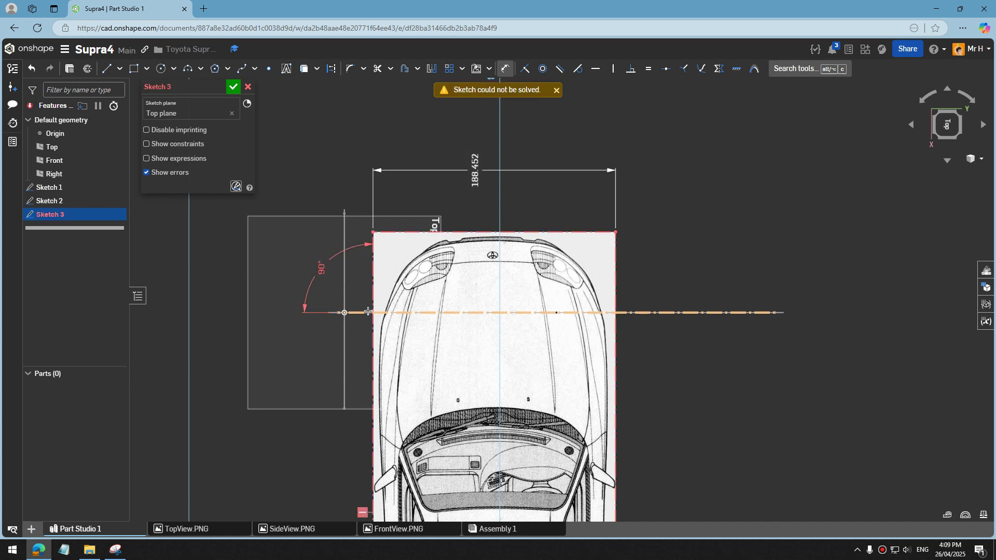
scroll(371, 301, down, 4)
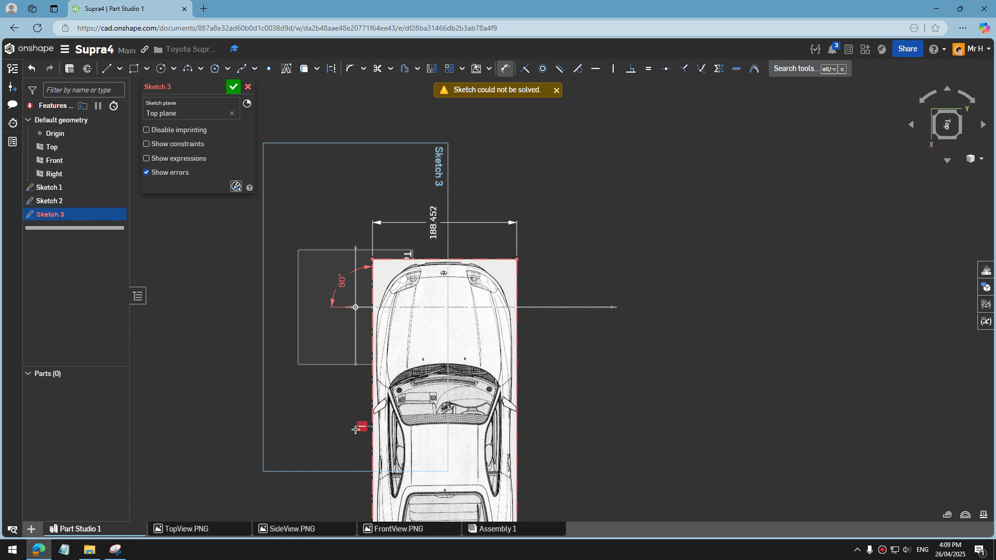
key(ctrl+z)
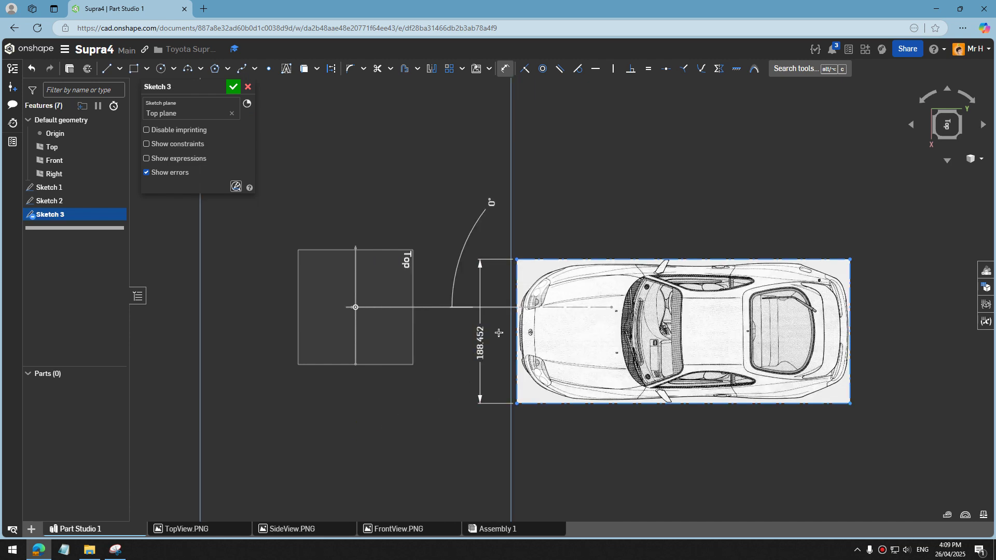
scroll(498, 333, up, 3)
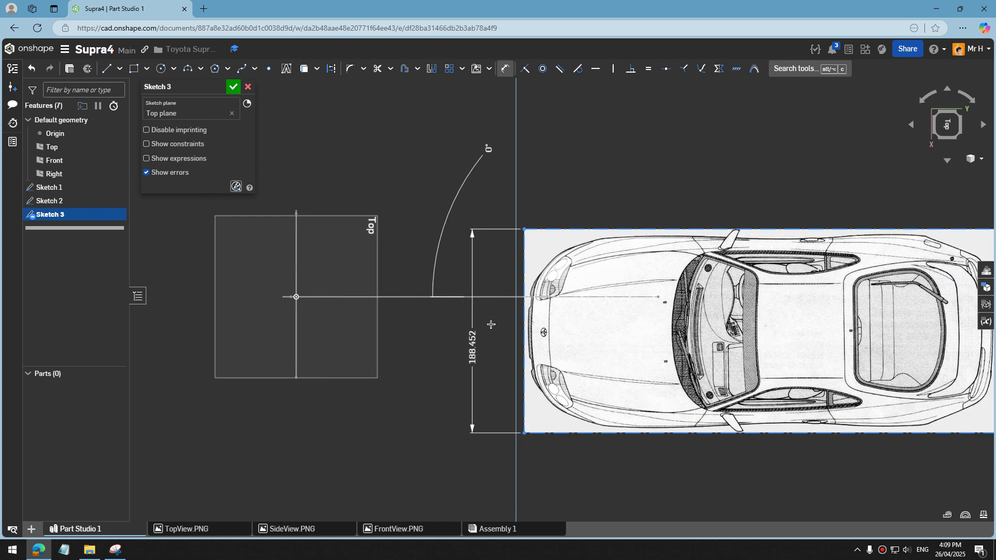
Finish Sketch 3 and orbit to view all three blueprint planes in 3D.
click(233, 86)
scroll(394, 271, down, 3)
right_drag(428, 291, 389, 279)
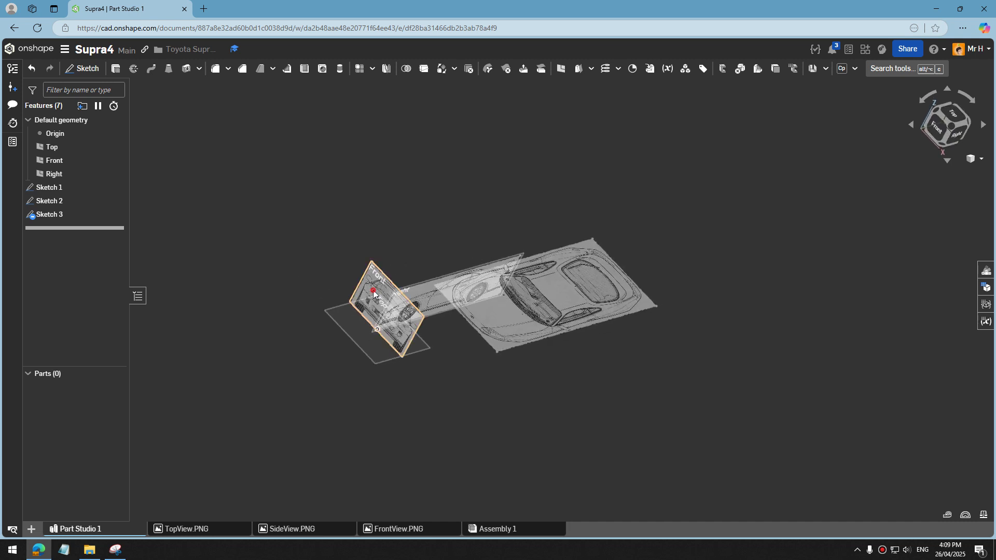
click(389, 280)
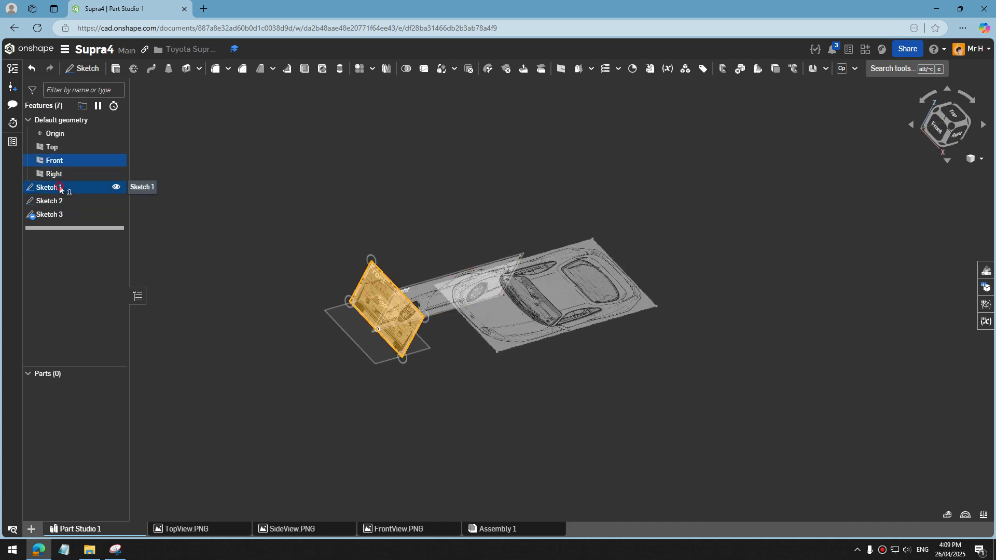
right_click(59, 188)
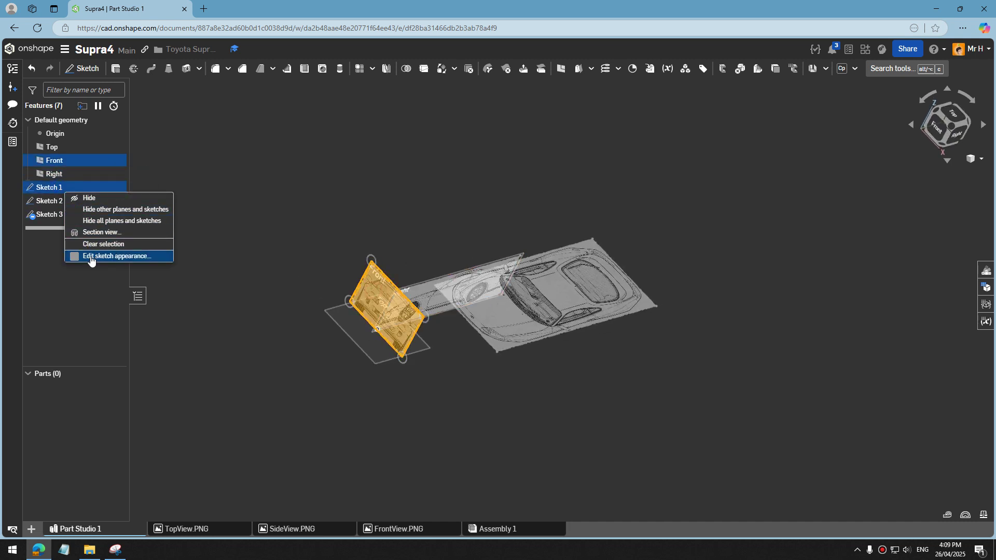
click(215, 165)
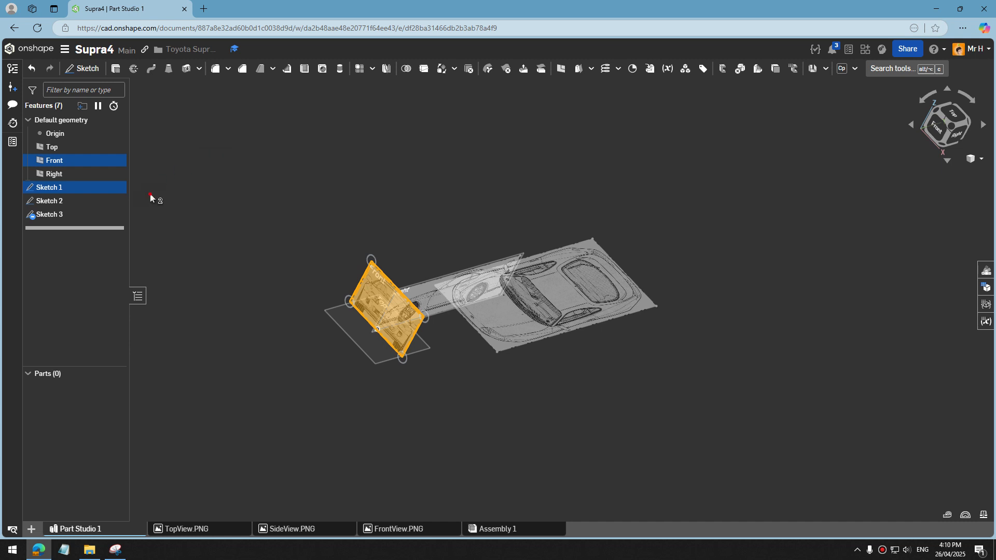
click(104, 188)
right_click(72, 190)
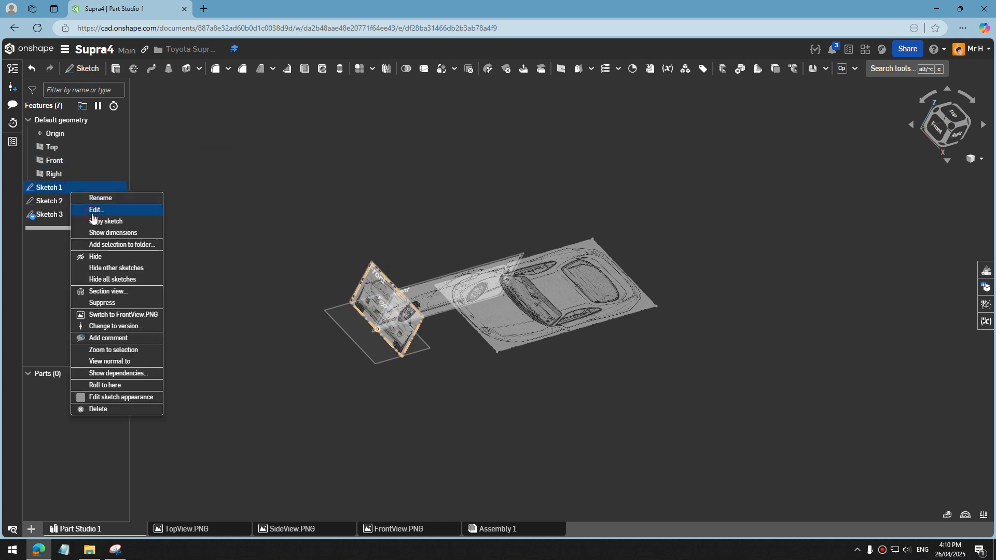
click(96, 210)
scroll(329, 292, up, 5)
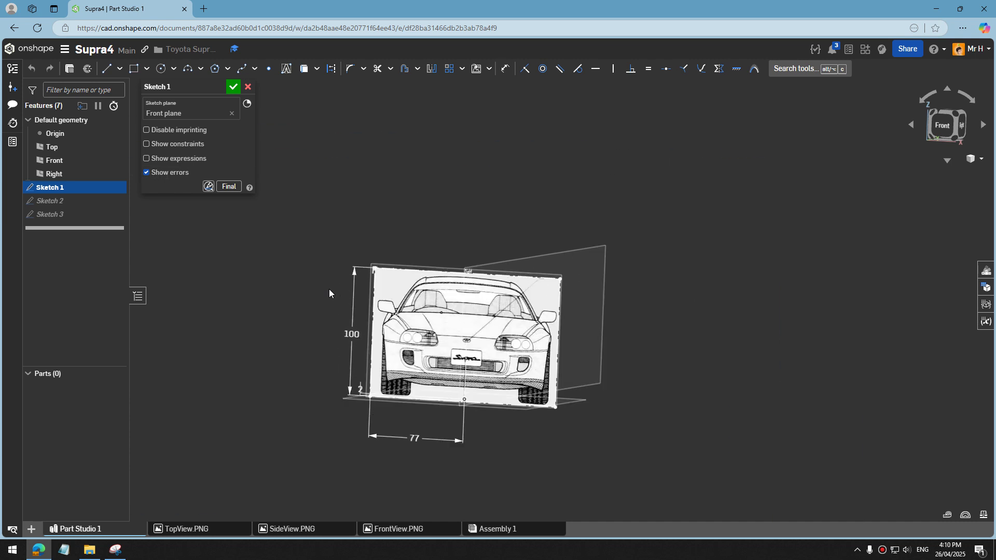
click(374, 284)
click(563, 299)
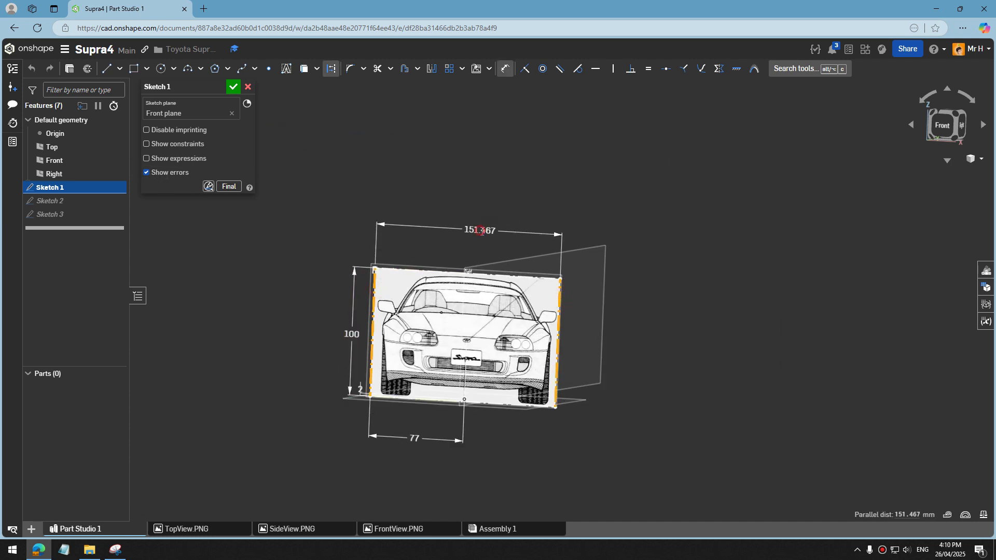
click(479, 243)
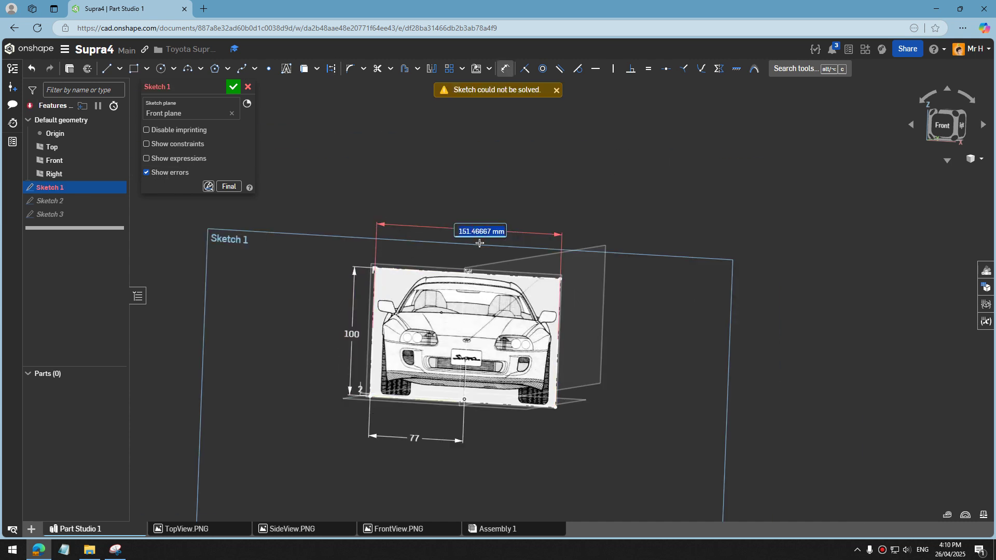
click(248, 87)
key(shift+7)
Reopen Sketch 3 for editing and view the Top plane straight down.
right_click(52, 215)
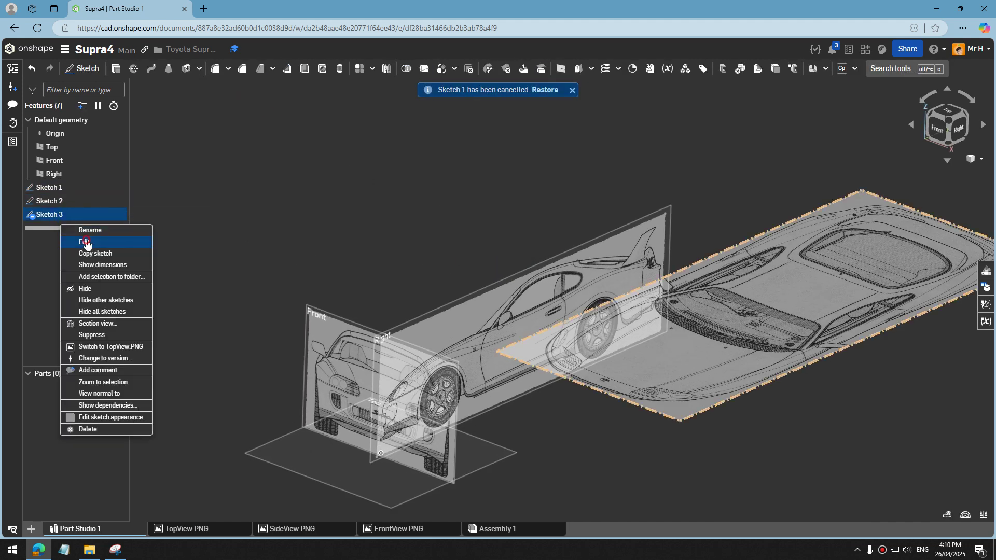
click(87, 245)
mouse_move(314, 252)
right_down()
mouse_move(403, 238)
mouse_move(418, 288)
mouse_move(431, 283)
right_up()
right_click(593, 197)
click(639, 282)
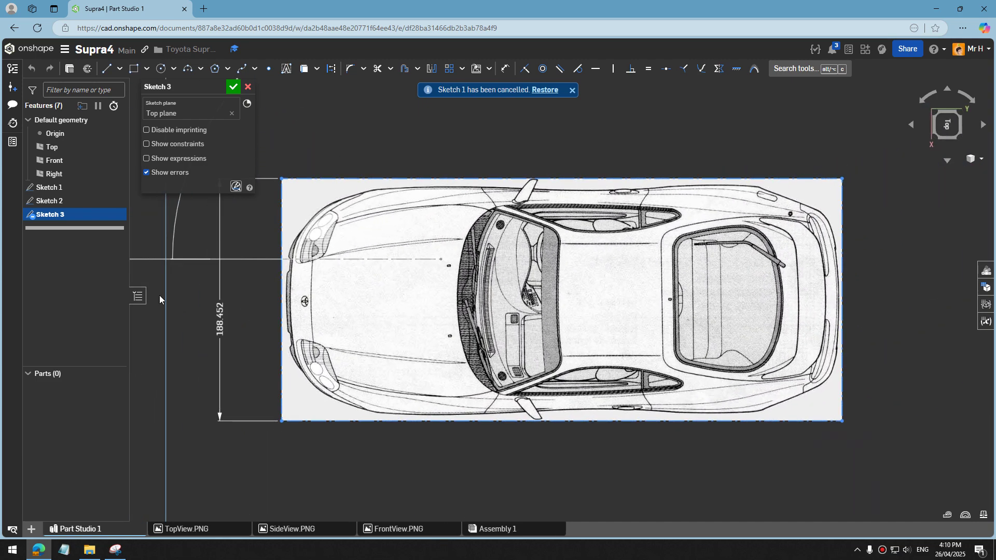
Change the 188.452 dimension to 151.
double_click(213, 316)
text(151)
key(Return)
scroll(415, 296, down, 5)
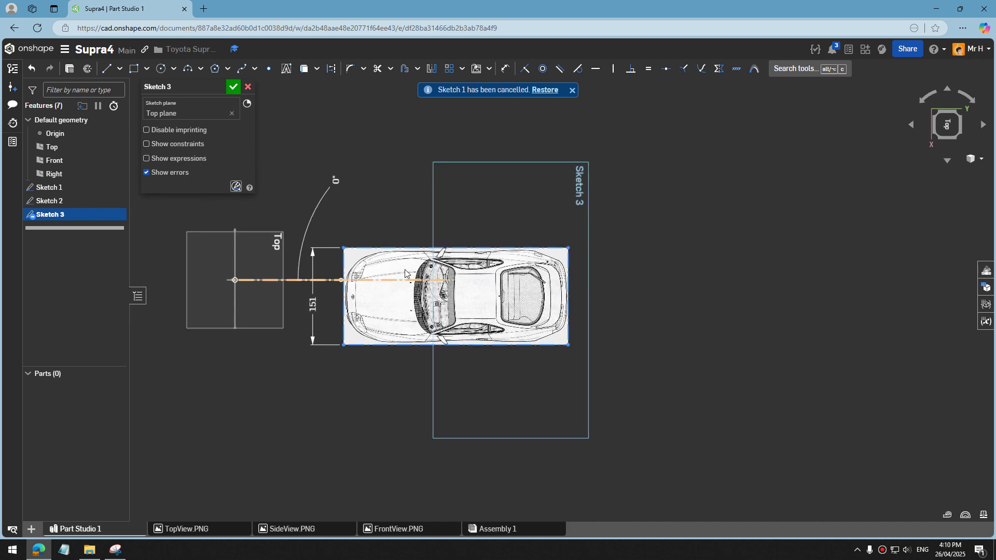
scroll(281, 258, up, 3)
Project the Sketch 2 centreline into Sketch 3 and dimension the image's top edge to it (50.204).
key(u)
click(366, 297)
click(420, 243)
key(d)
scroll(363, 267, down, 2)
click(192, 266)
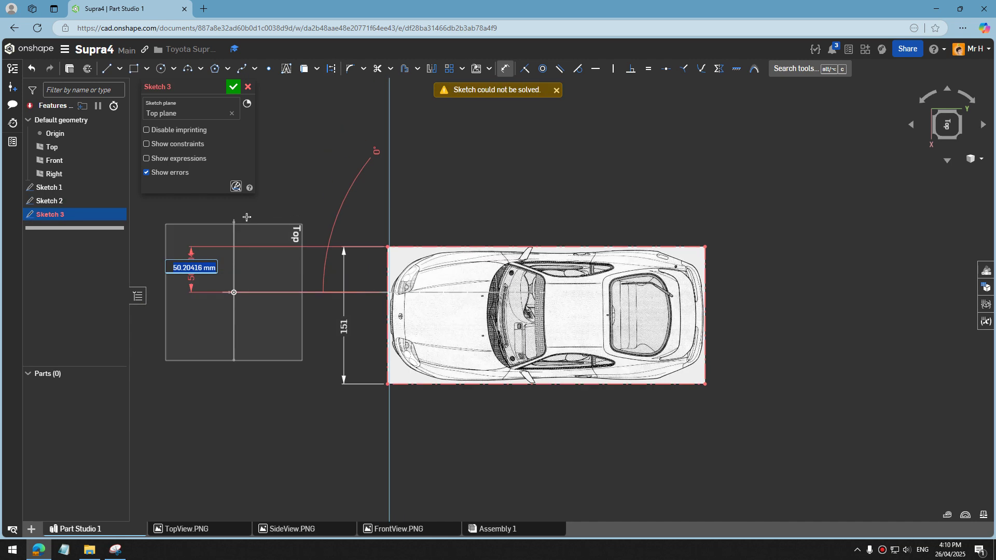
scroll(584, 331, down, 2)
scroll(257, 238, up, 2)
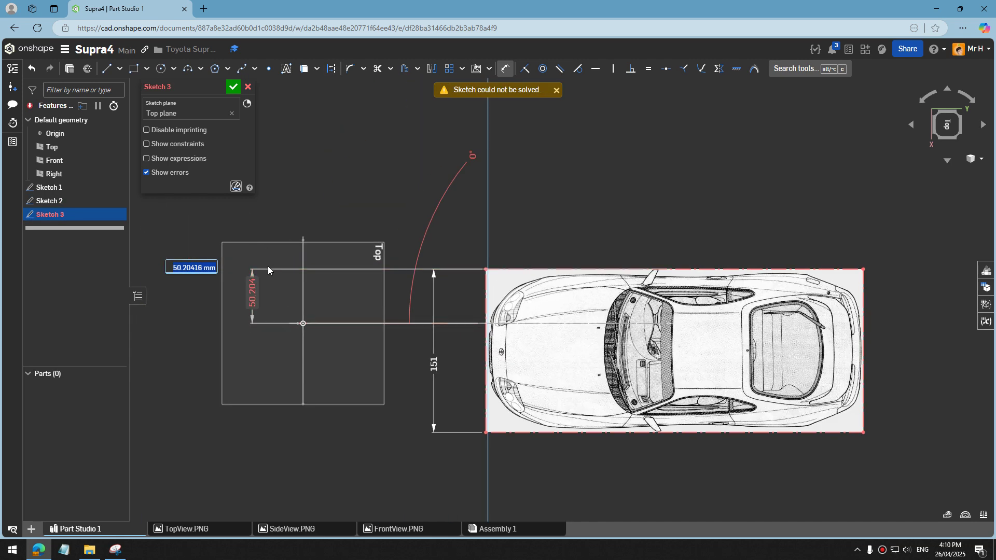
click(254, 299)
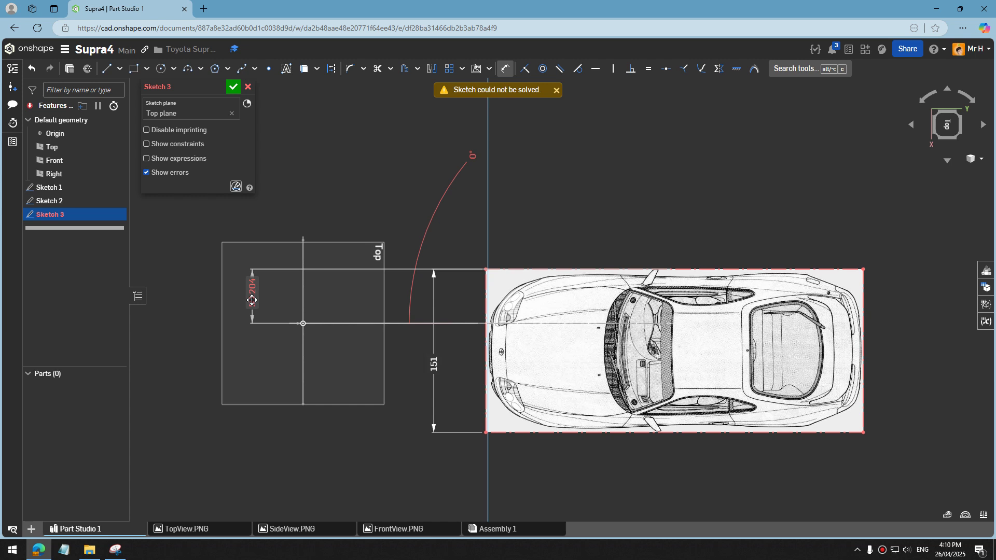
key(Escape)
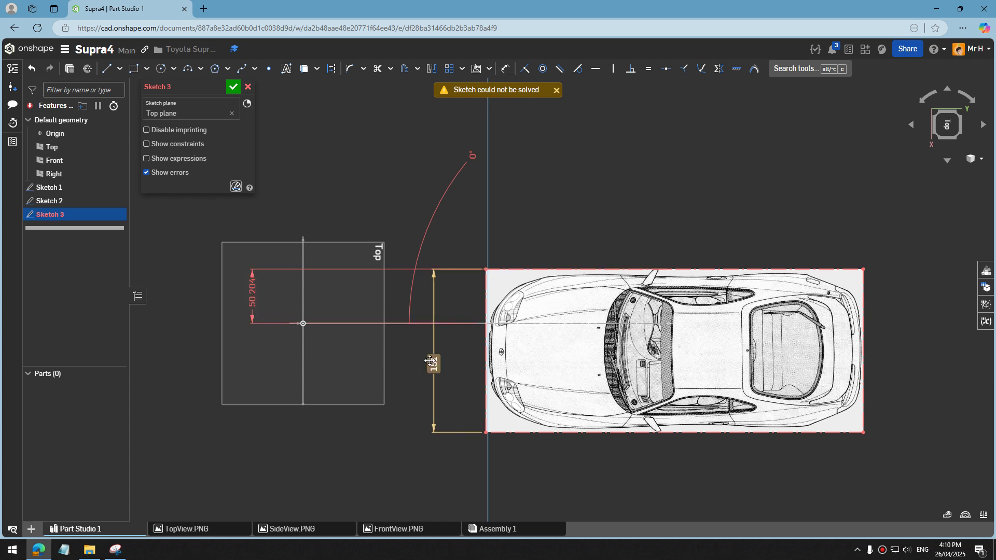
scroll(455, 324, up, 1)
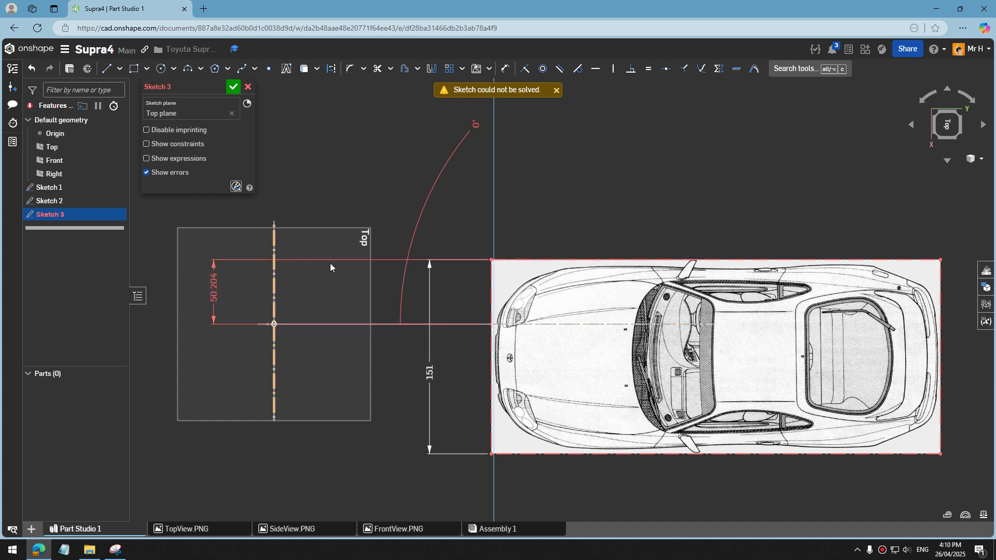
scroll(355, 262, down, 2)
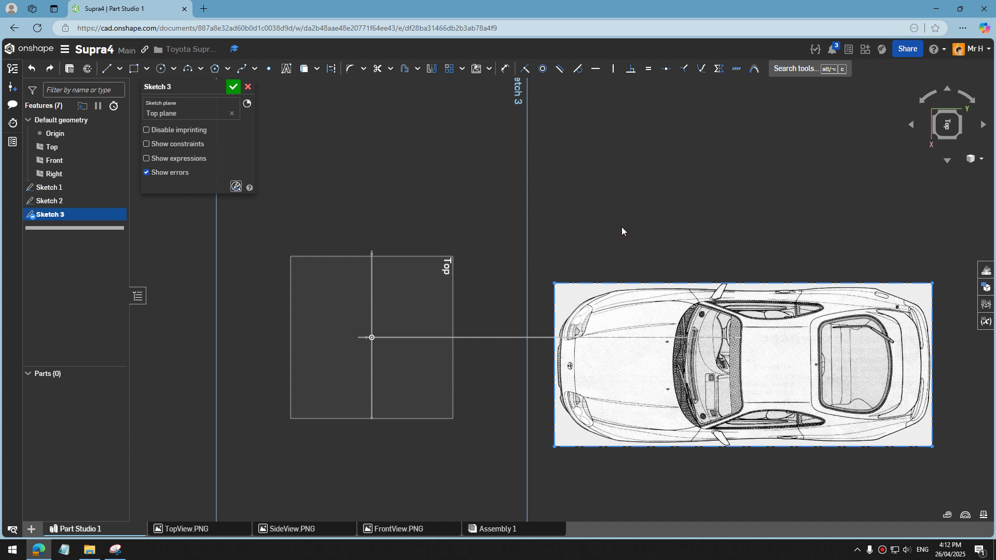
Dimension the image's front edge 3 mm from the vertical line through the origin.
key(u)
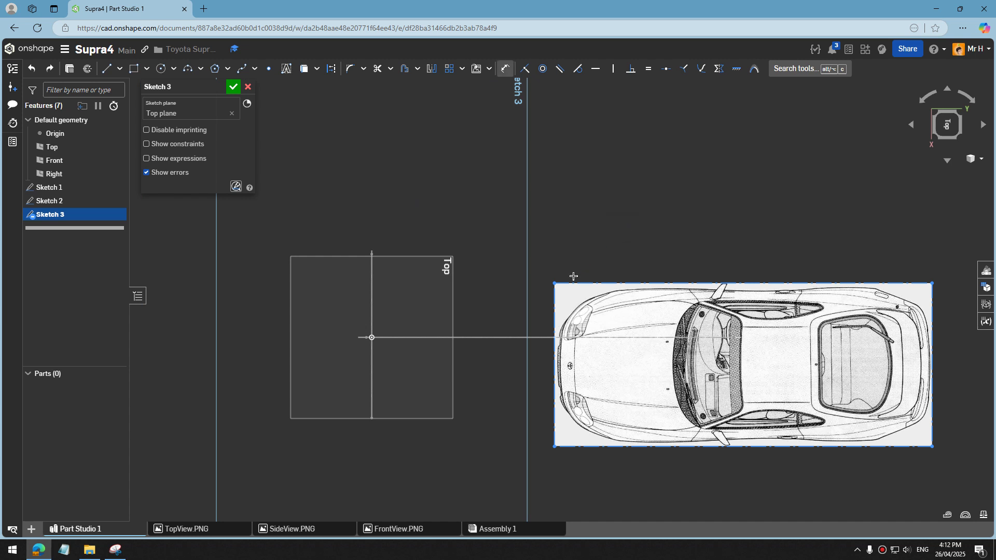
key(d)
click(554, 311)
click(372, 291)
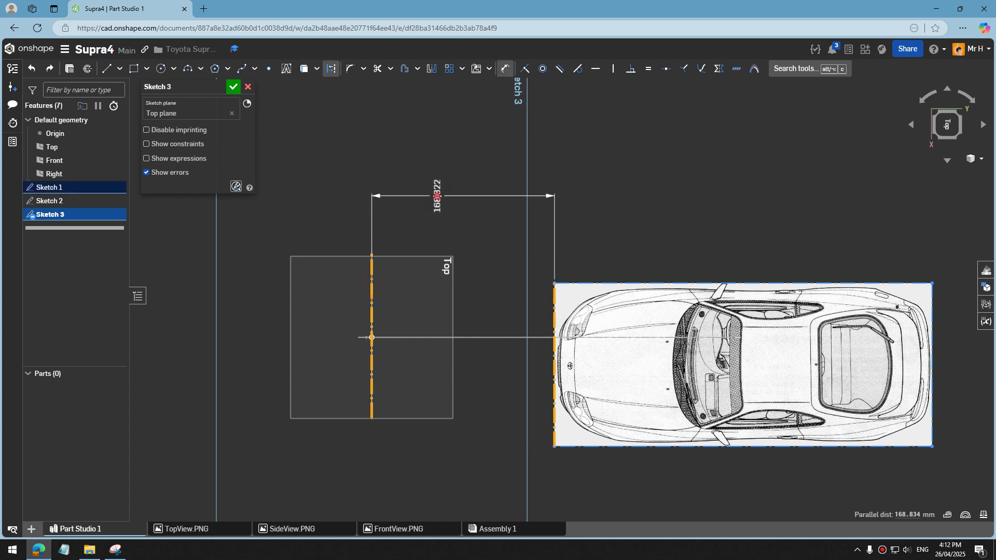
click(445, 208)
key(BackSpace)
key(Return)
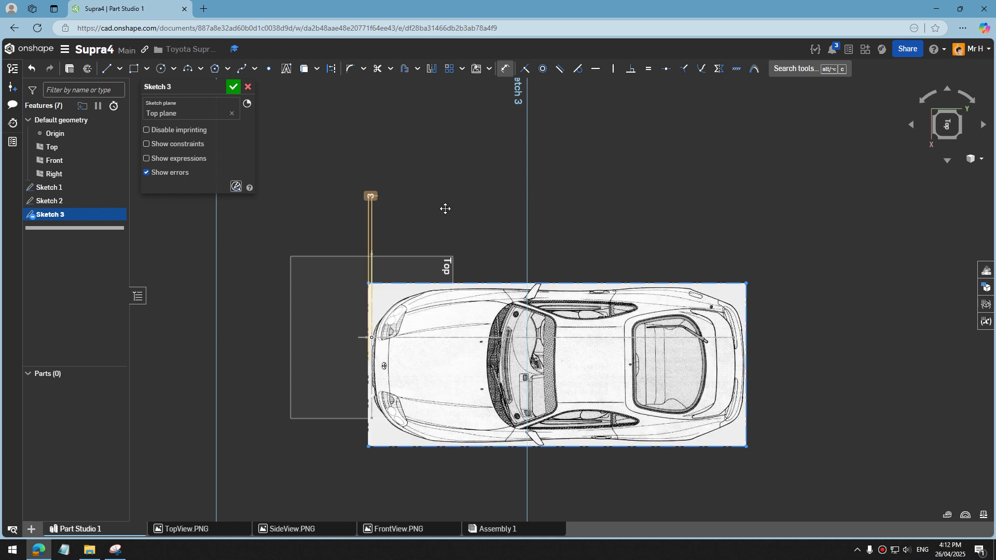
scroll(445, 209, up, 3)
mouse_move(357, 139)
mouse_down()
mouse_move(409, 141)
mouse_move(411, 179)
mouse_up()
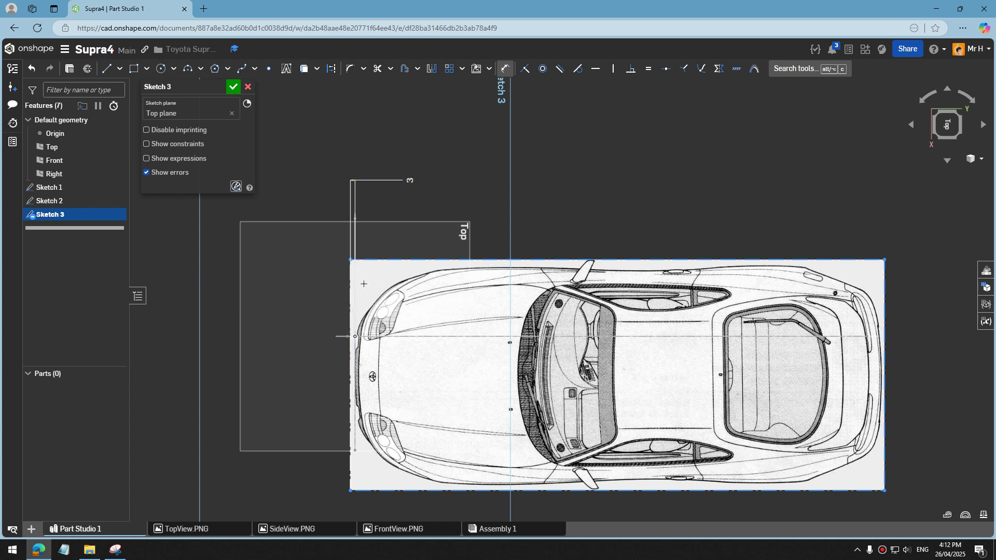
key(Escape)
Dimension the image 151 mm across and 75 mm from its bottom edge to the centreline.
click(391, 259)
key(d)
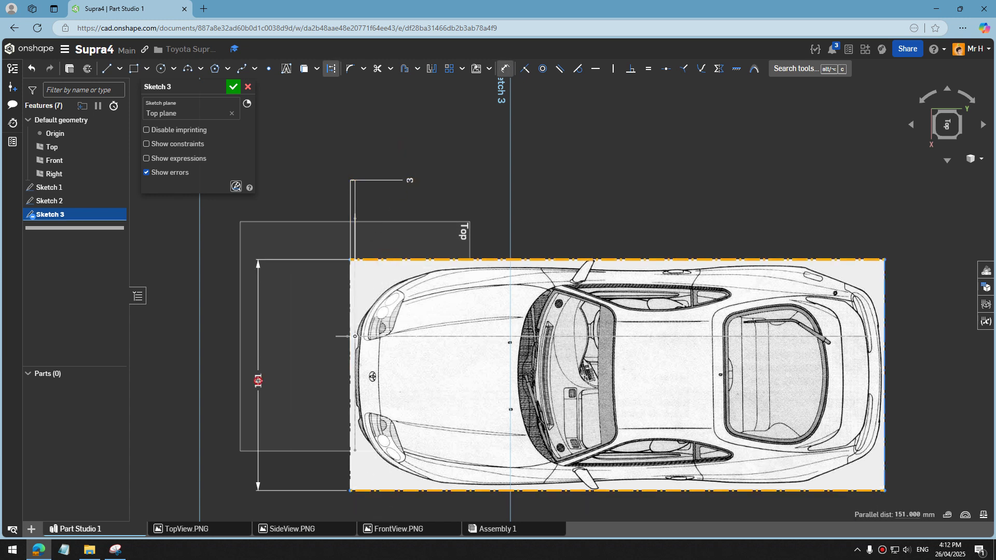
click(259, 383)
key(Return)
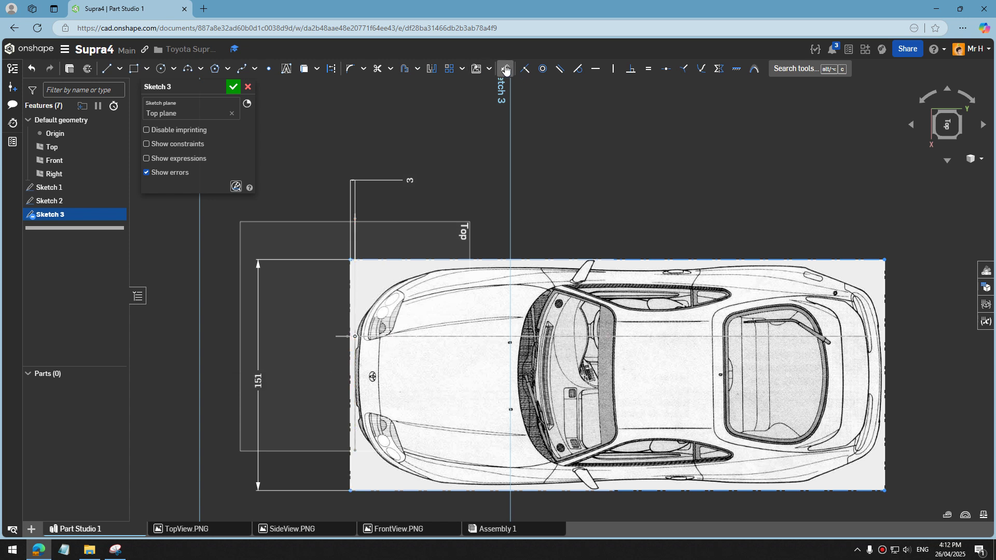
click(377, 337)
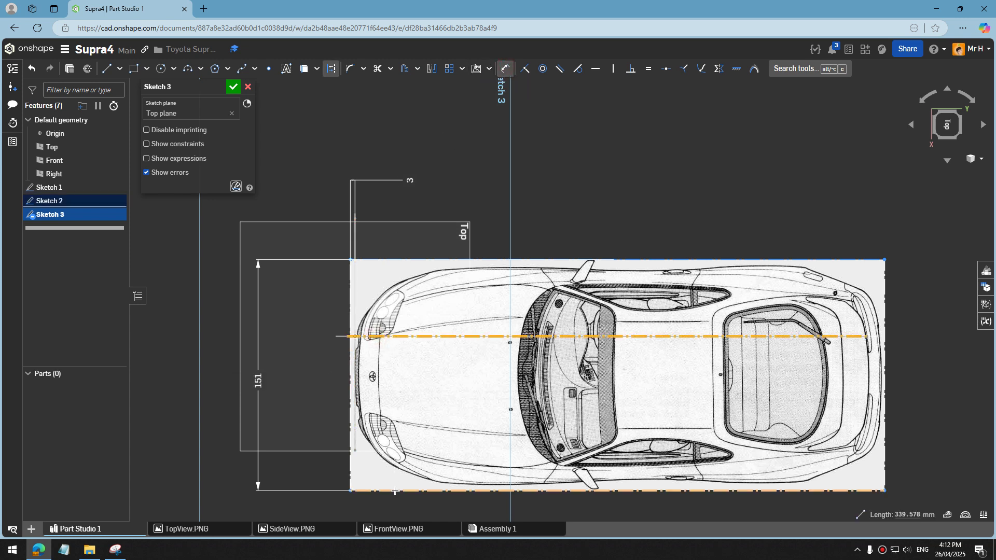
click(394, 491)
click(299, 421)
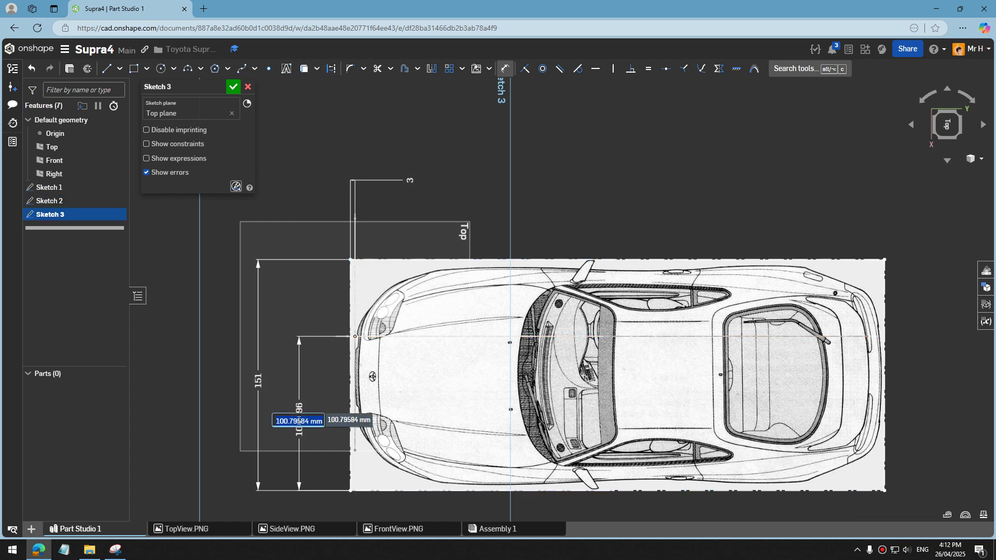
text(75)
key(Return)
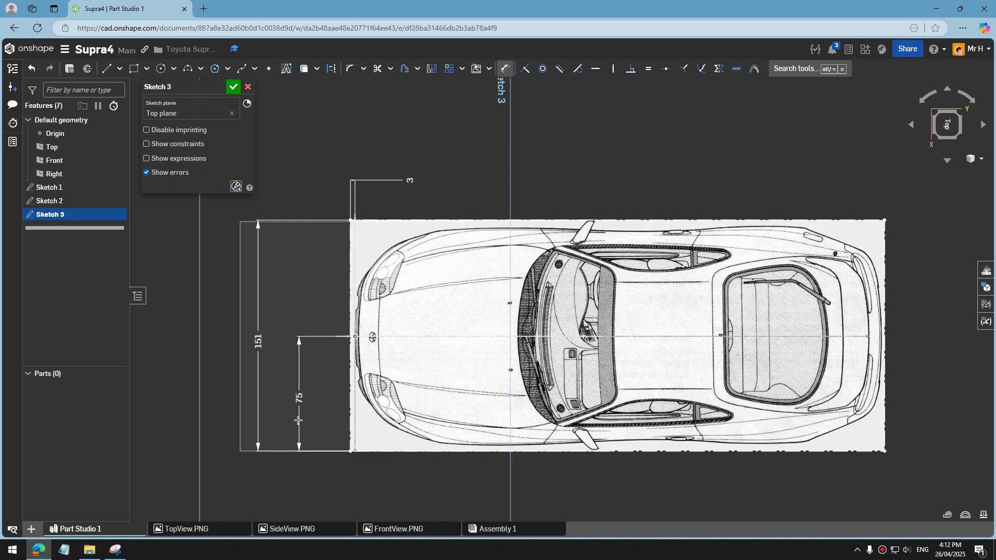
Accept Sketch 3 and tilt the view into 3D.
click(233, 87)
scroll(355, 189, down, 2)
right_drag(355, 189, 357, 382)
Stretch the Top plane's corners so it covers the whole top-view Supra image.
click(373, 378)
scroll(314, 369, up, 2)
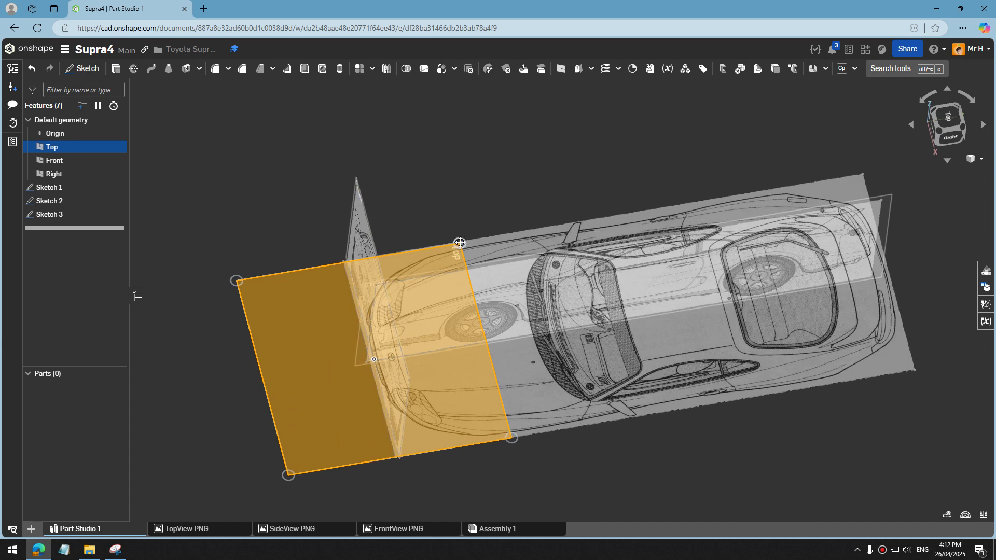
drag(456, 275, 870, 170)
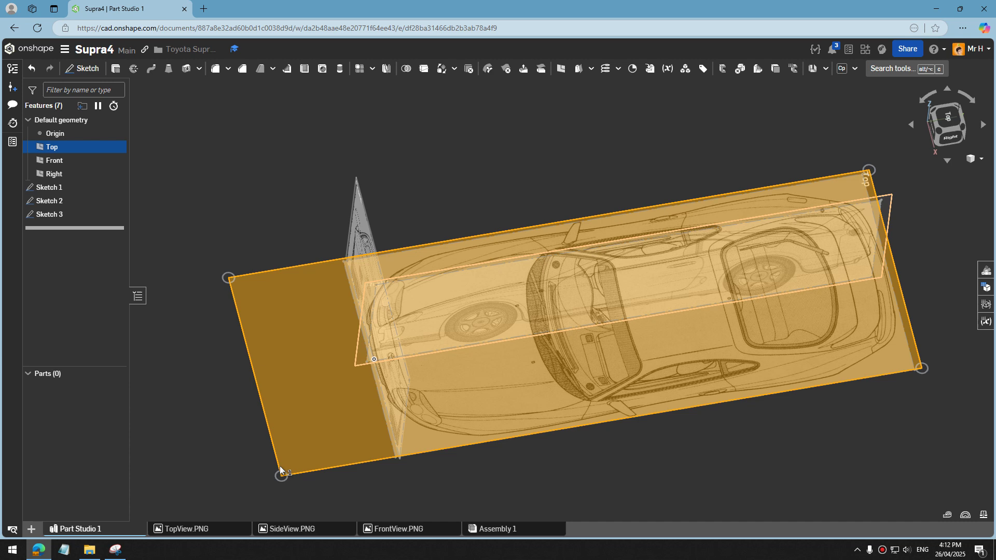
drag(280, 476, 390, 464)
click(465, 181)
right_drag(465, 182, 548, 207)
scroll(696, 192, up, 2)
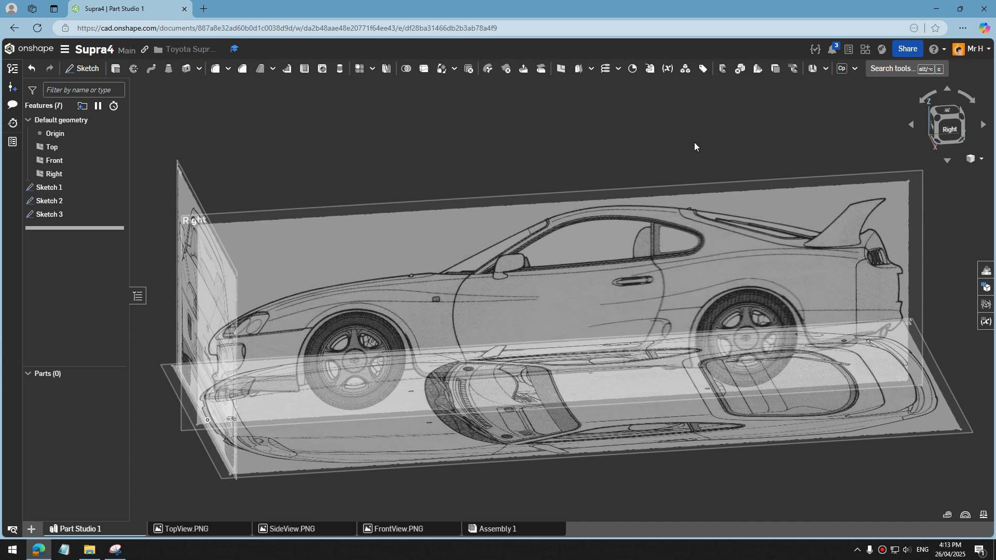